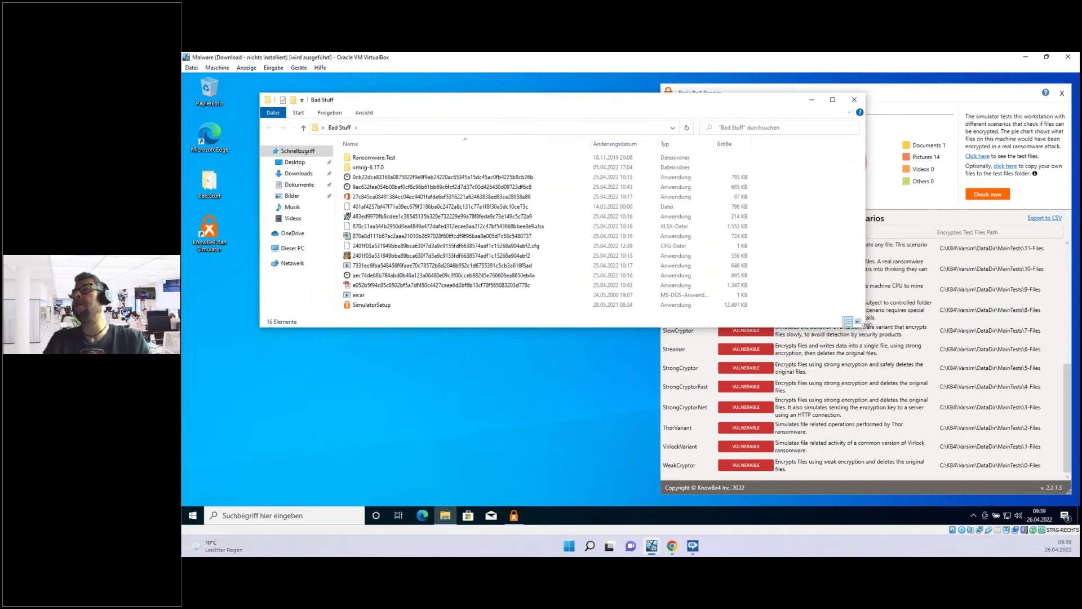
Step: Resize the Bad Stuff window to clear the Ransim results, try to run eicar, and dismiss the resulting message
left_click_drag(864, 327, 598, 437)
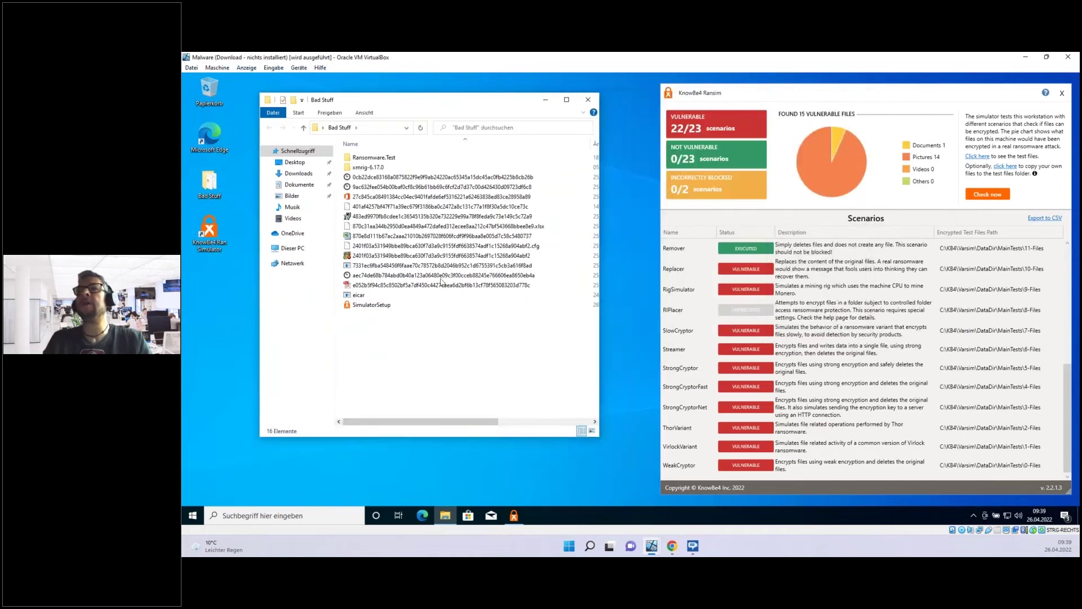
double_click(355, 296)
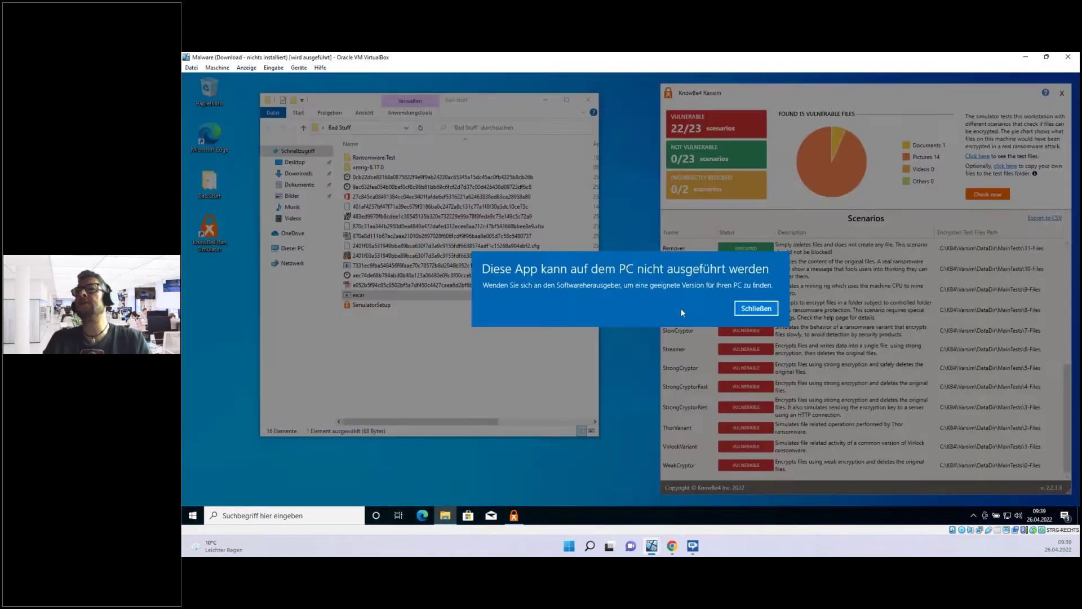
key("Return")
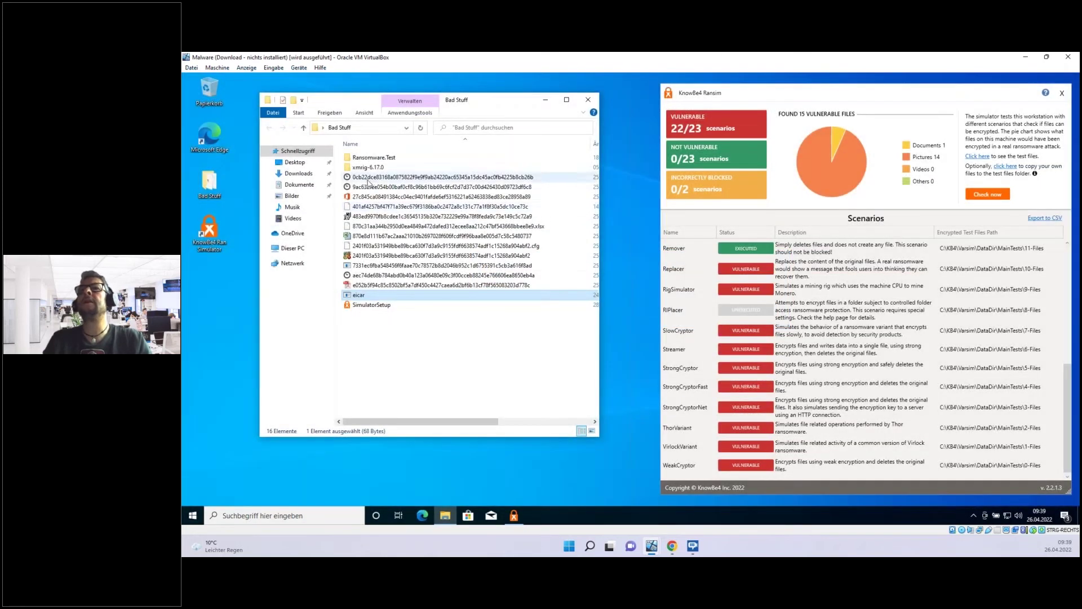
Step: Run the xmrig application from the xmrig-6.17.0 folder and move its console window clear of the file list
double_click(362, 167)
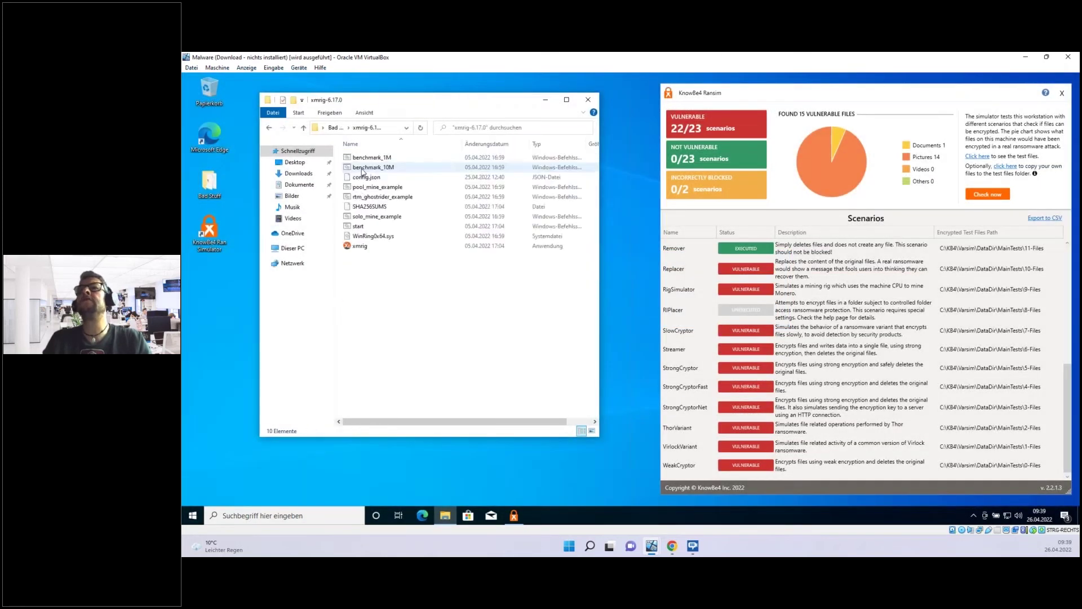
double_click(361, 246)
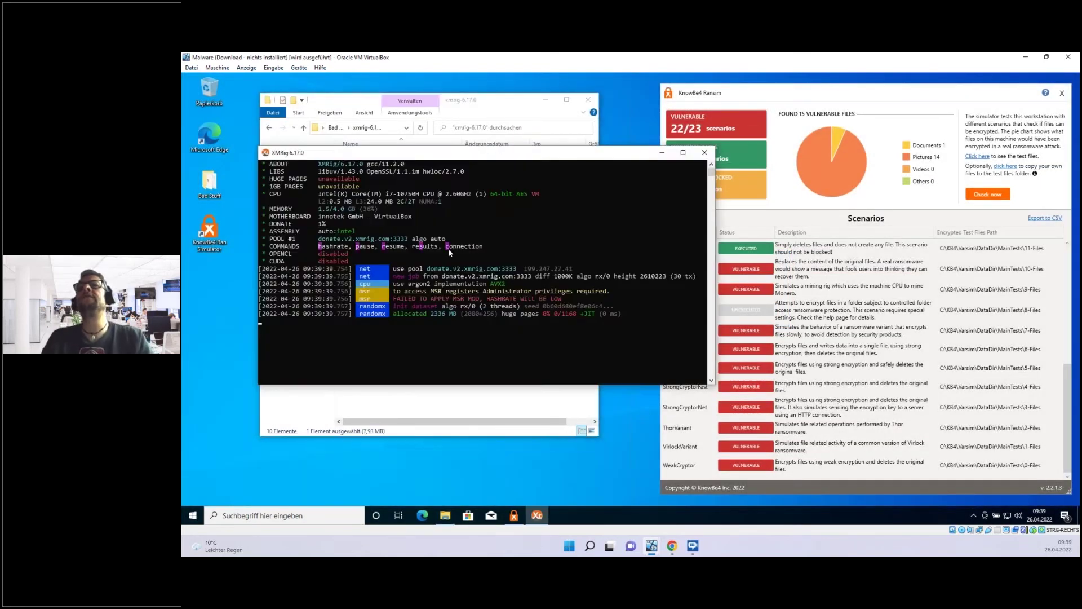
left_click_drag(562, 158, 513, 243)
Step: Send Ctrl-Alt-Del to the virtual machine and open Task Manager in it
left_click(299, 68)
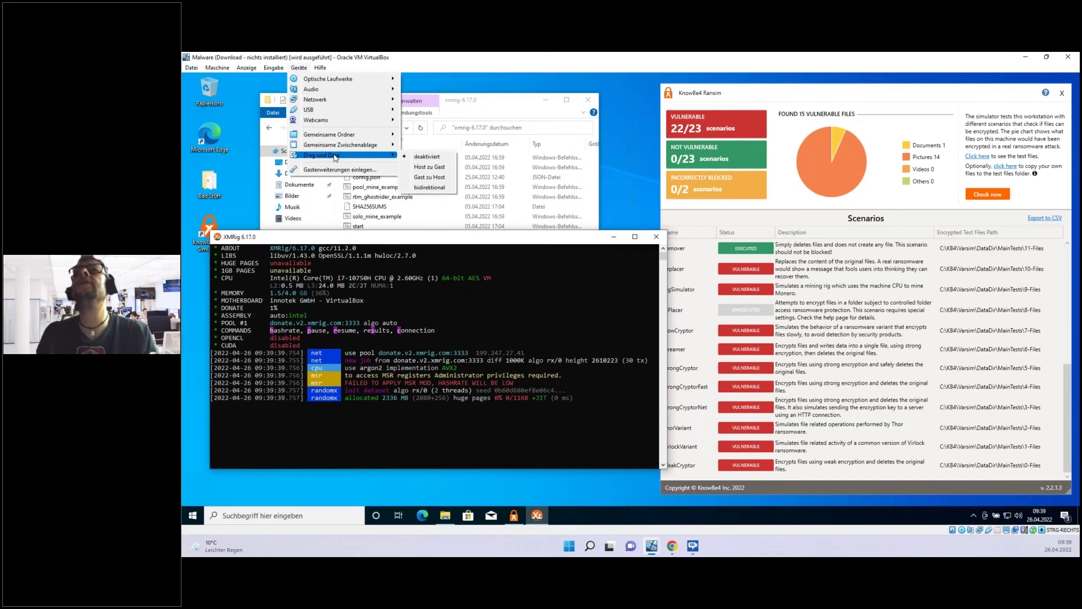
mouse_move(282, 72)
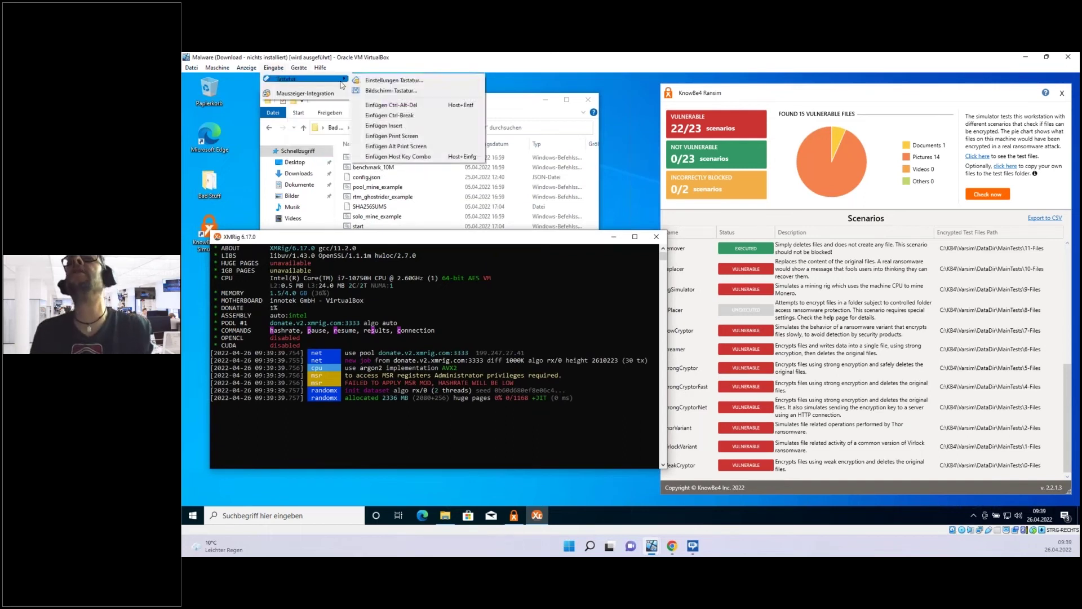
left_click(394, 105)
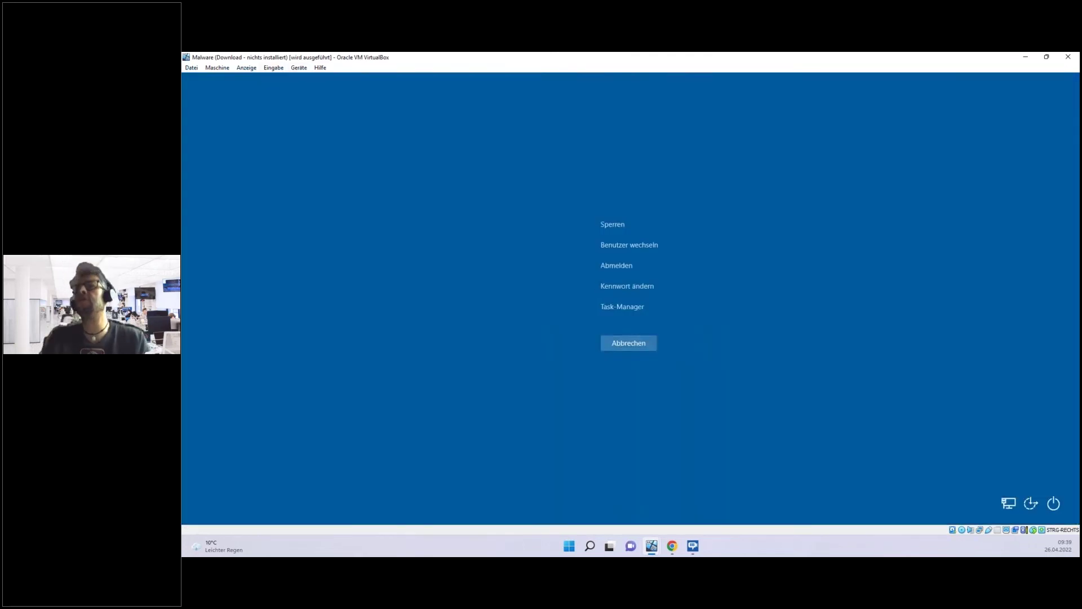
left_click(621, 307)
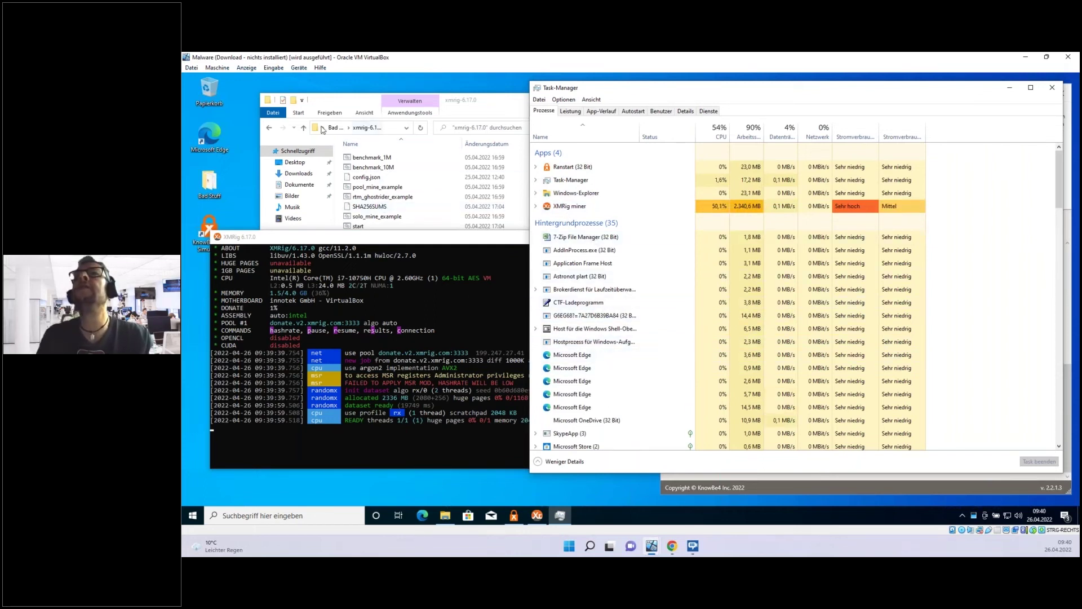
Step: Return to the Bad Stuff folder, run the application starting with 483ed9970fb8 as administrator, and allow it to make changes
left_click(270, 130)
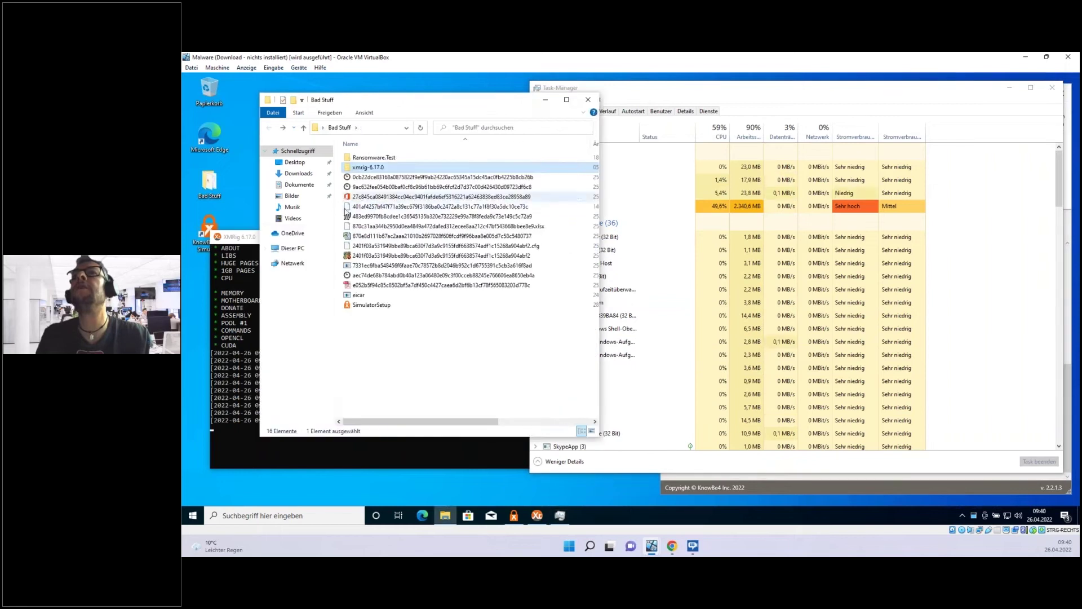
right_click(363, 219)
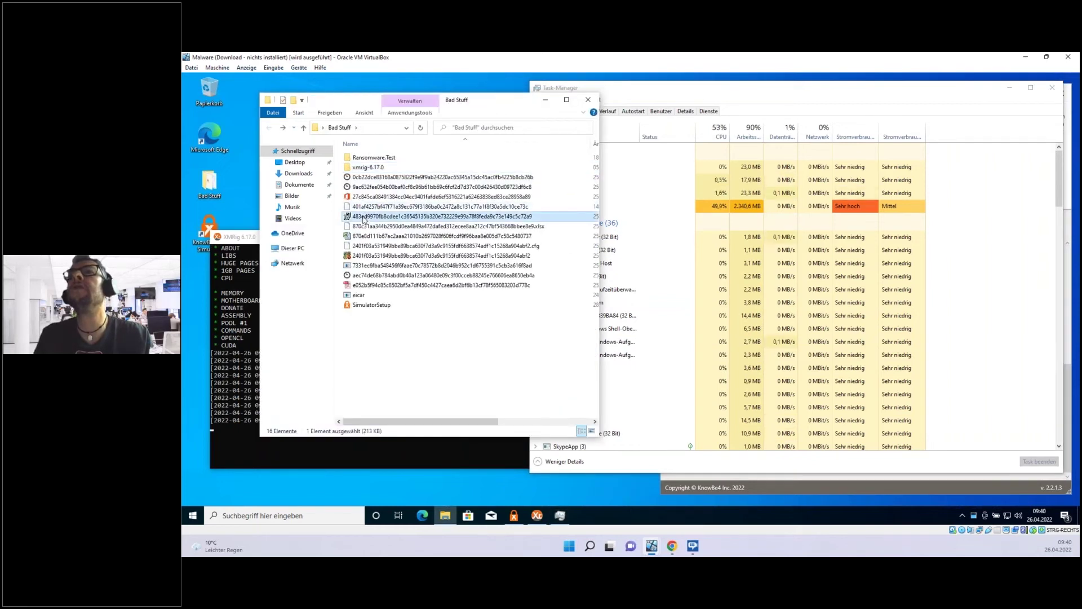
left_click(386, 233)
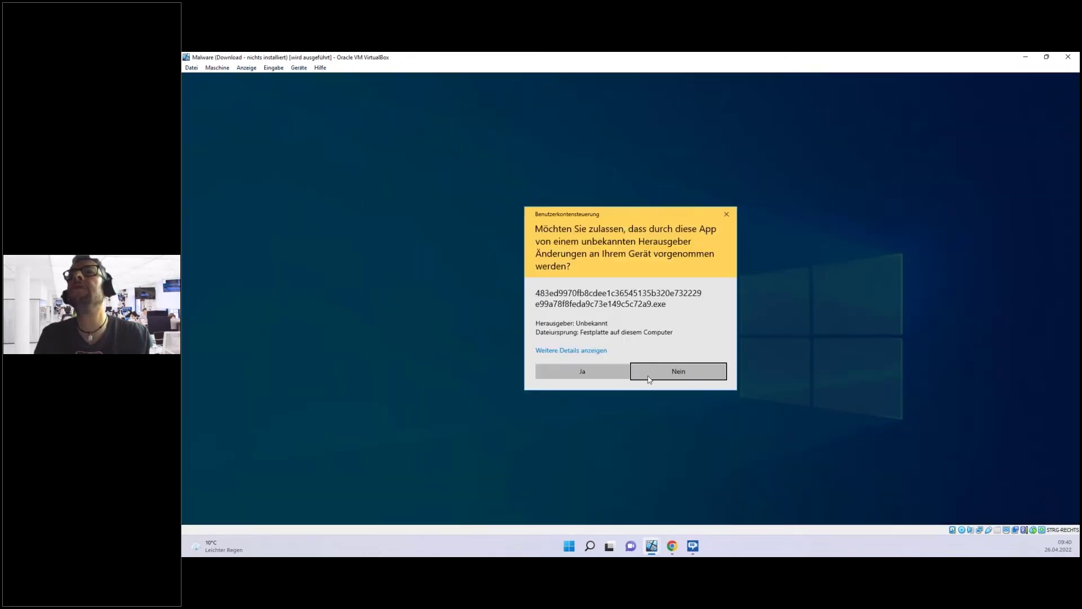
left_click(610, 376)
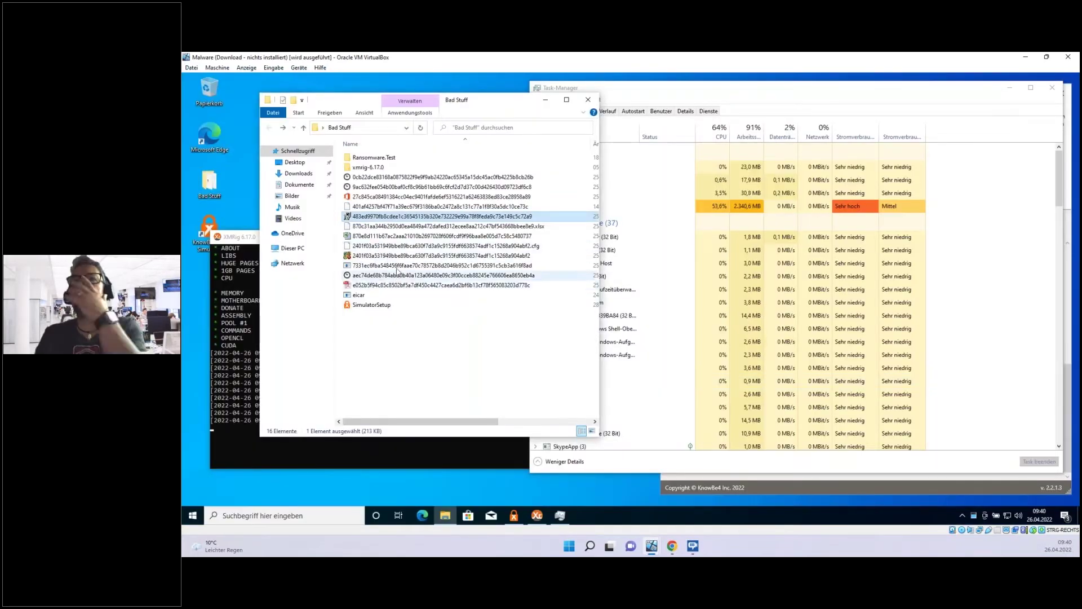
Step: Run the application starting with 7331ec6fba as administrator, allow its changes, and bring Task Manager to the front beside the folder
right_click(399, 265)
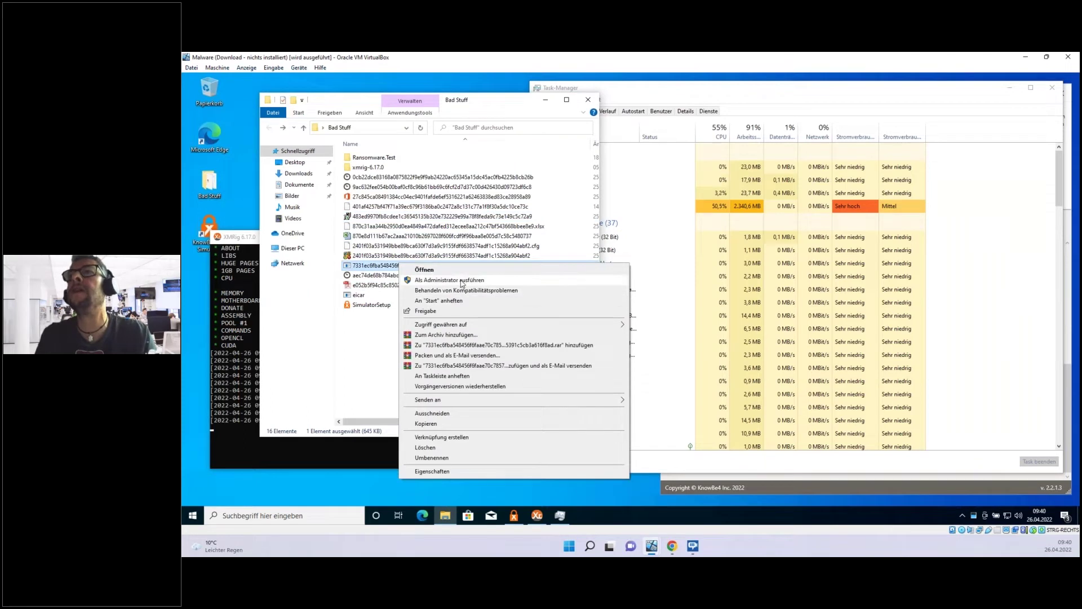
left_click(434, 279)
left_click(599, 373)
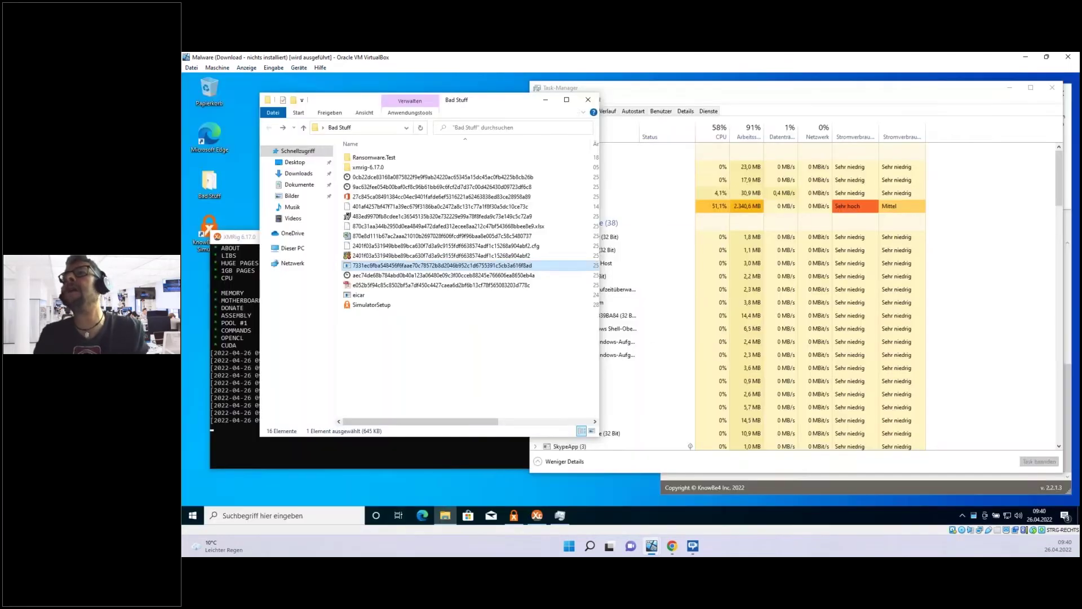
mouse_move(471, 101)
left_mouse_down()
mouse_move(451, 95)
mouse_move(461, 94)
left_mouse_up()
left_click(650, 100)
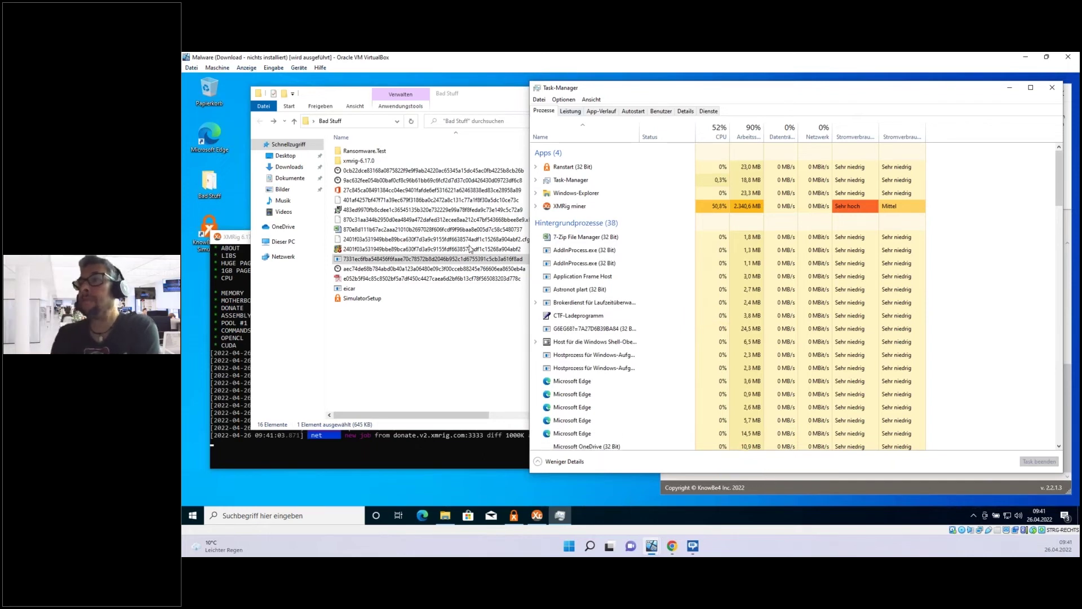
Step: Switch to the Malware-Klon-CLEAN virtual machine, open its Bad Stuff folder, and fit the window beside the Ransim results
left_click(1026, 59)
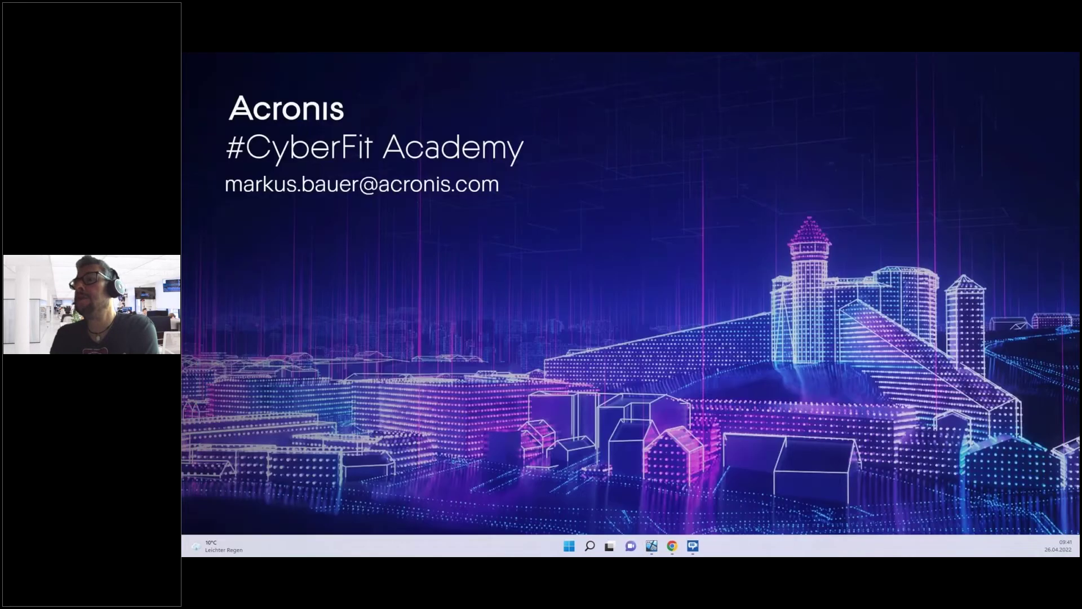
mouse_move(654, 551)
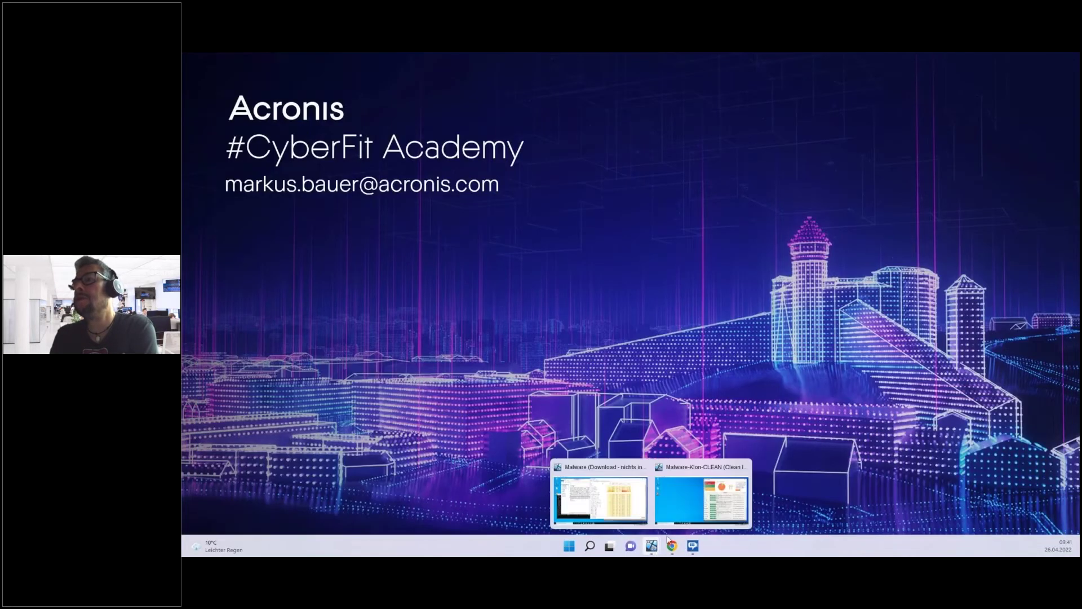
left_click(691, 508)
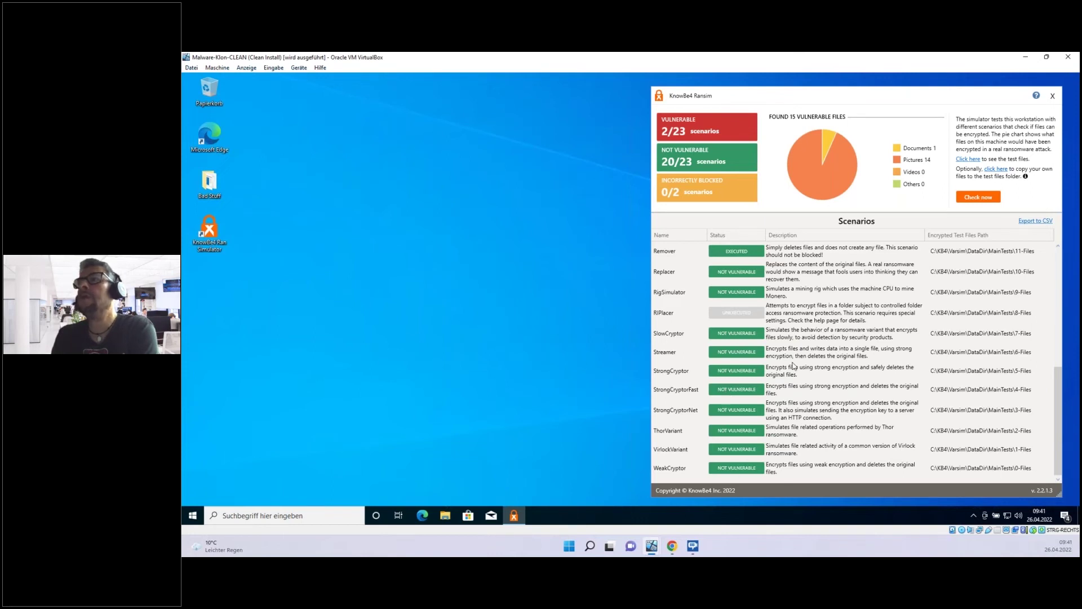
double_click(208, 183)
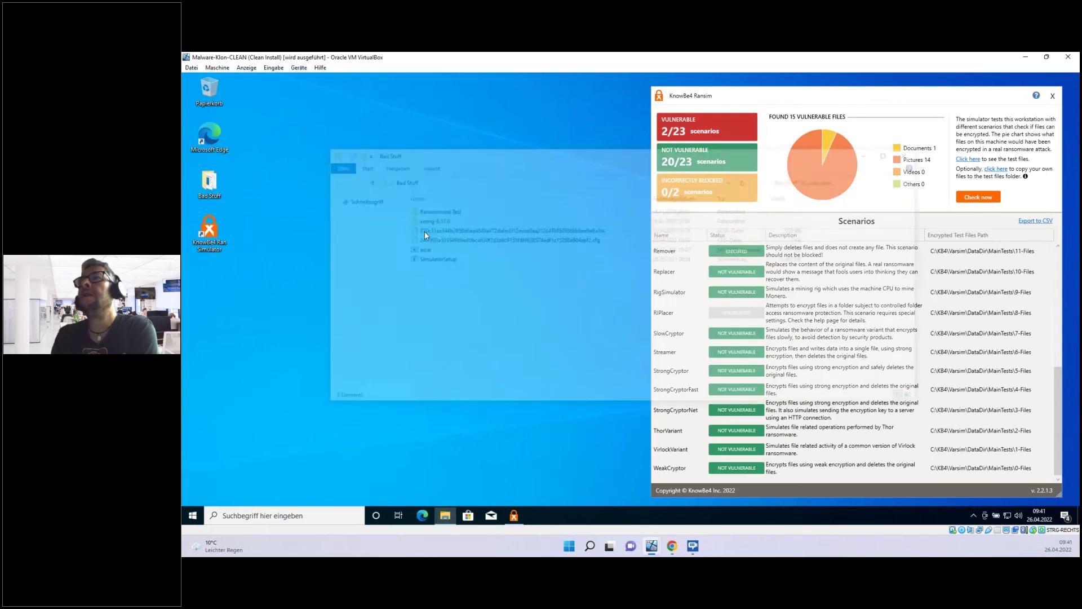
left_click_drag(480, 154, 401, 109)
left_click_drag(846, 359, 573, 428)
Step: Try to run xmrig from the xmrig-6.17.0 folder on the clean clone and dismiss the error message
double_click(350, 175)
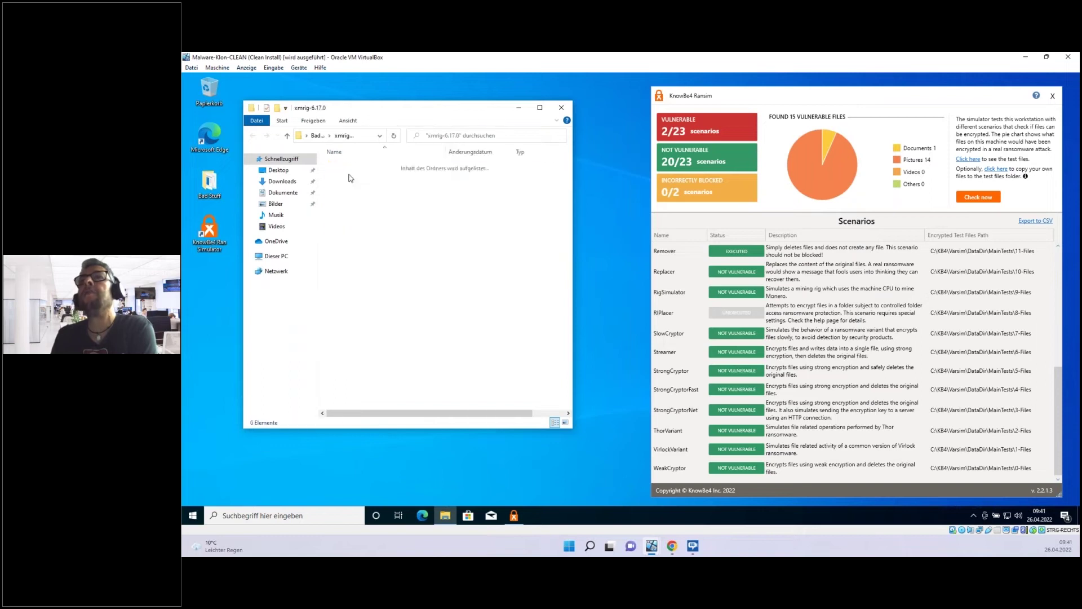
double_click(344, 236)
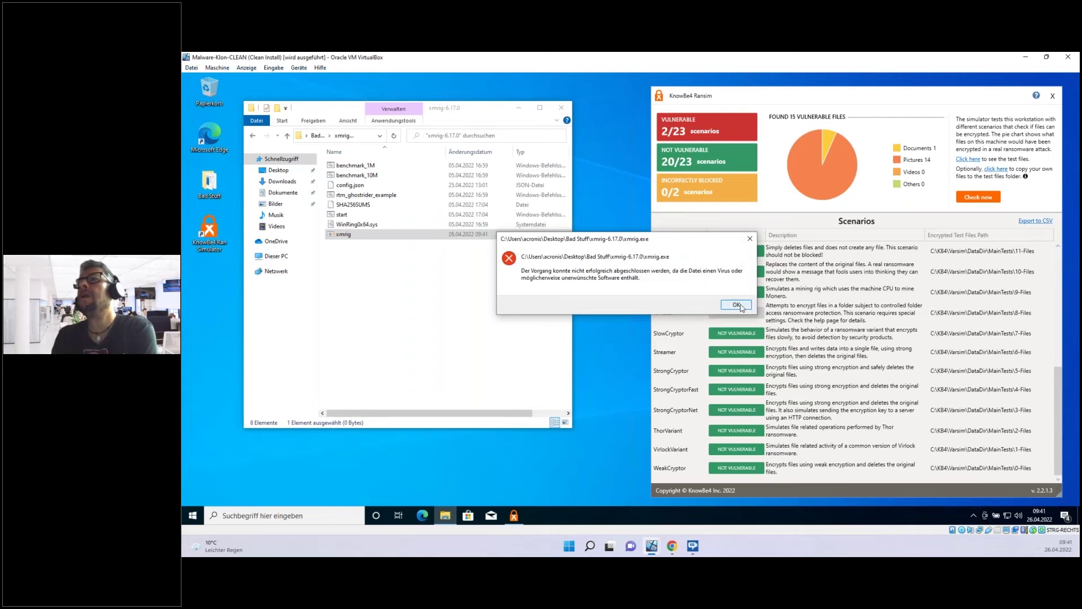
left_click(736, 305)
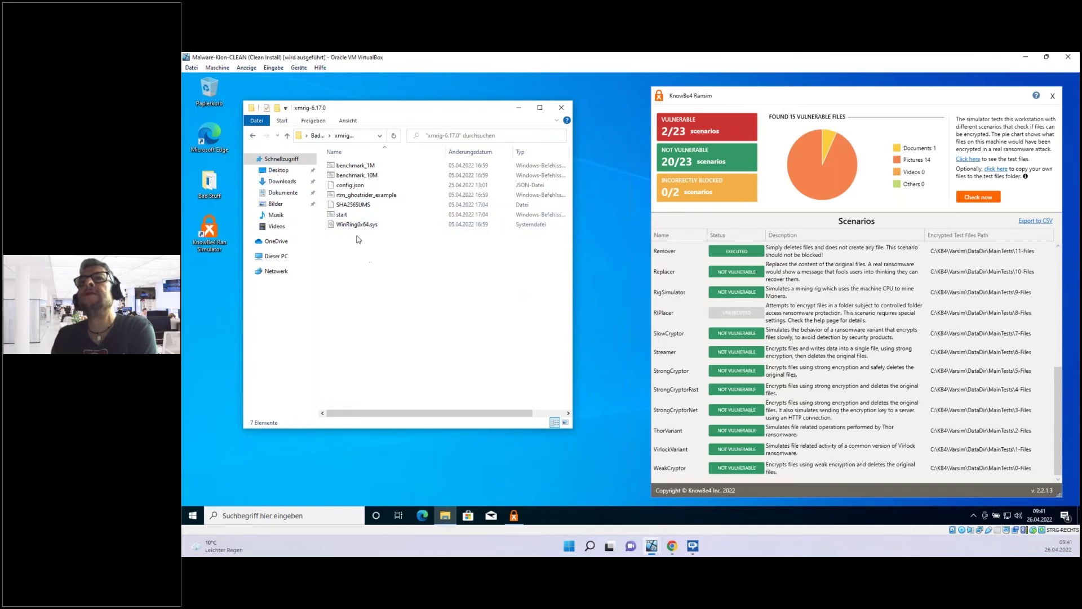
Step: Go back to the Bad Stuff folder, try to run eicar on the clean clone, and dismiss the error message
left_click(253, 136)
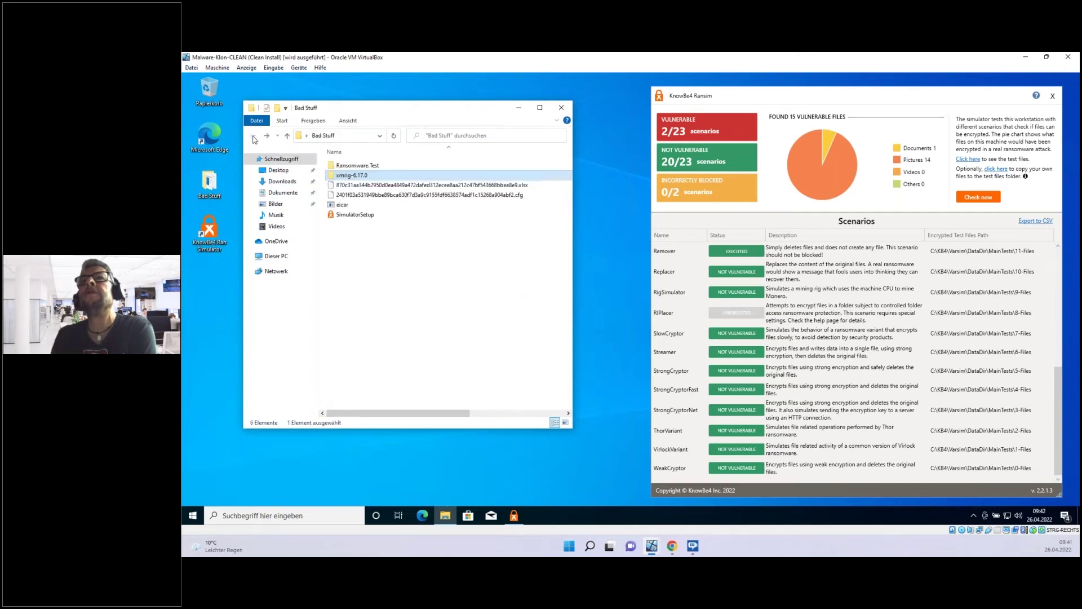
double_click(344, 204)
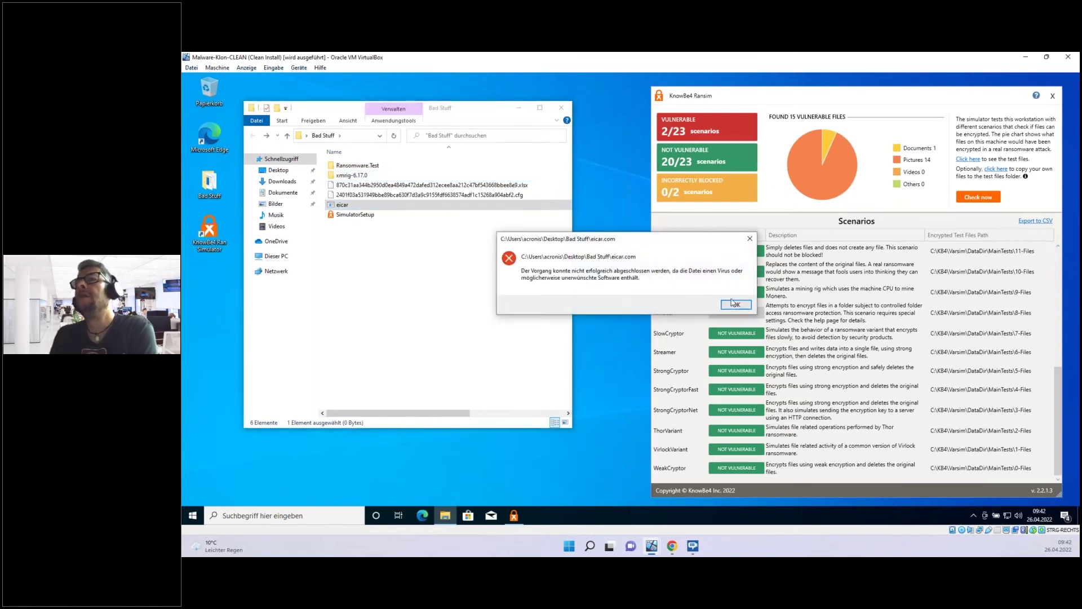
left_click(735, 304)
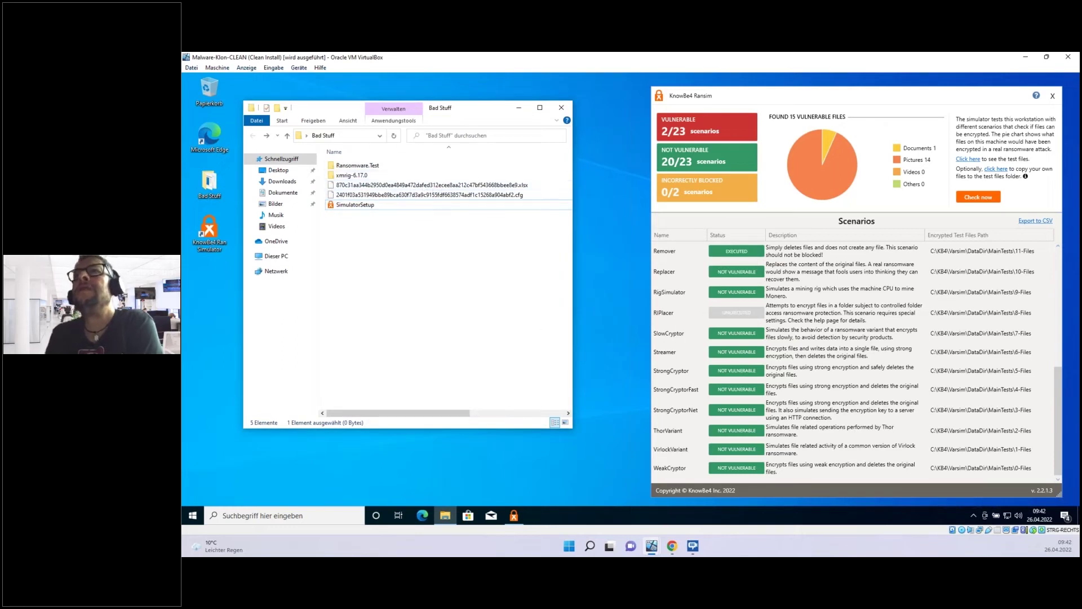
Step: Compare the Bad Stuff folder contents in the Malware (Download) virtual machine with those in Malware-Klon-CLEAN
mouse_move(650, 553)
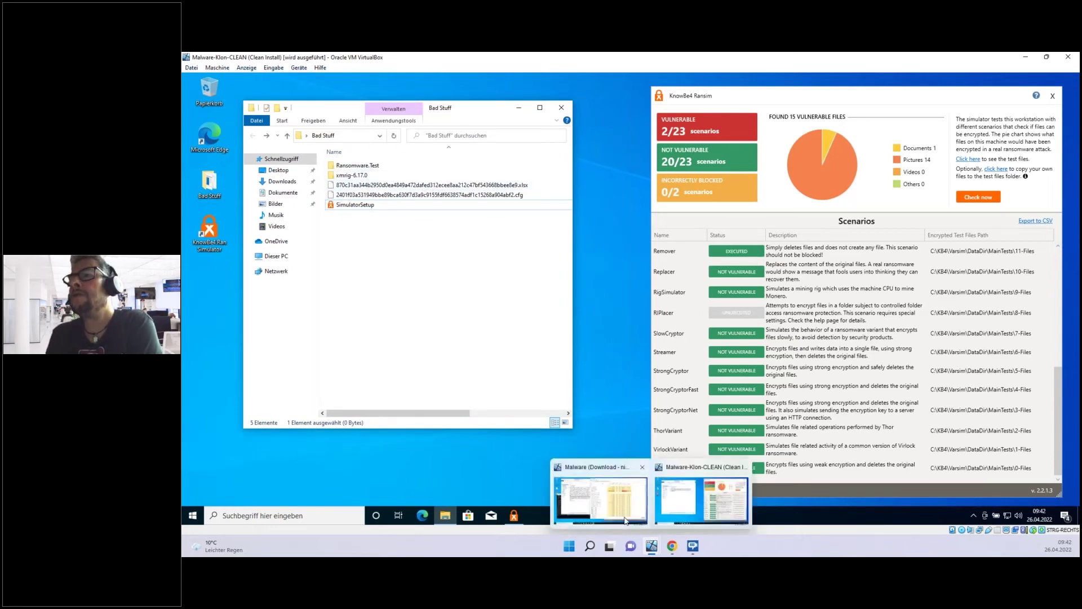
left_click(624, 519)
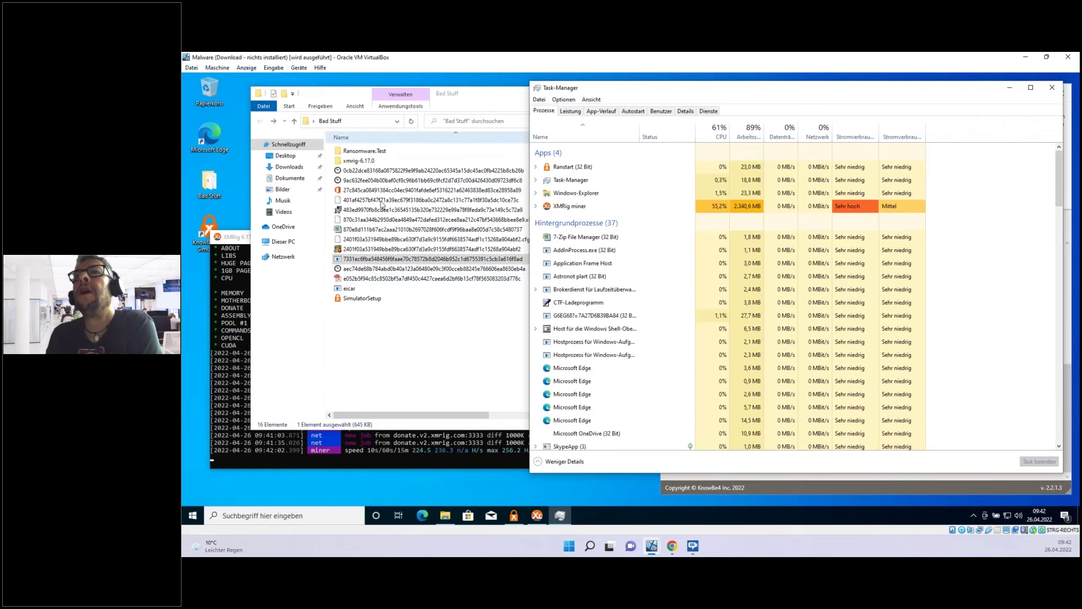
mouse_move(664, 551)
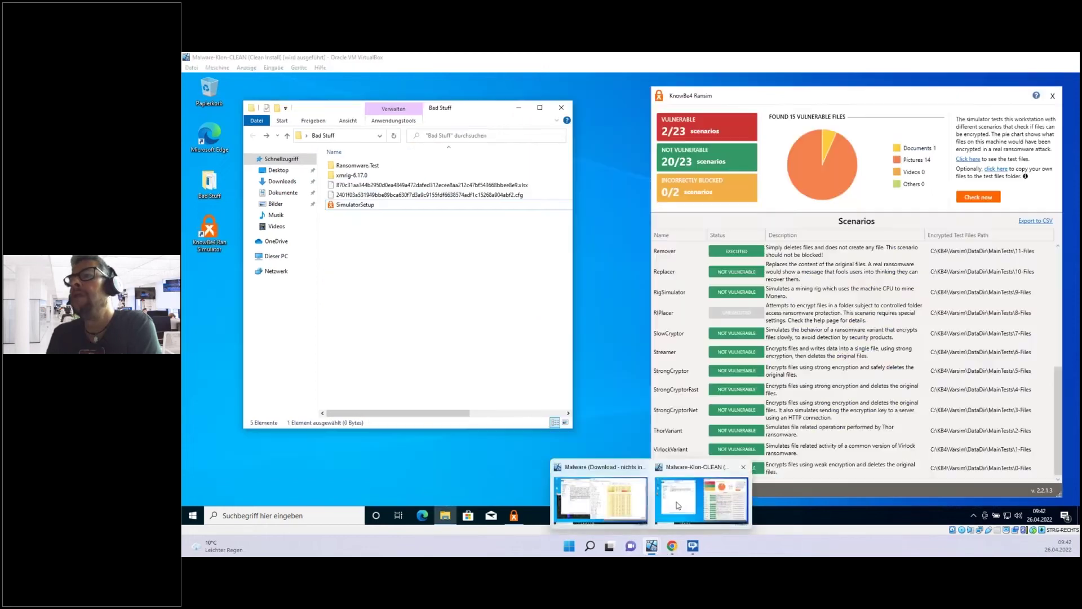
left_click(700, 496)
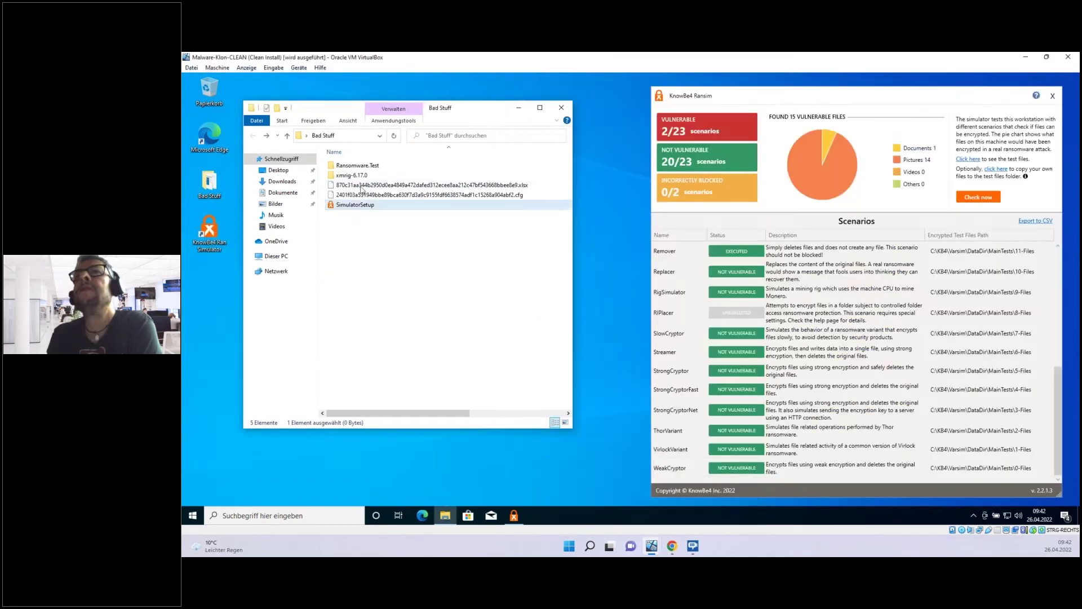
Step: Switch to the Cyber Protect Console, open the alerts of DESKTOP-GQD2A19, and examine the eicar.com alert's file name, path and threat name
left_click(672, 550)
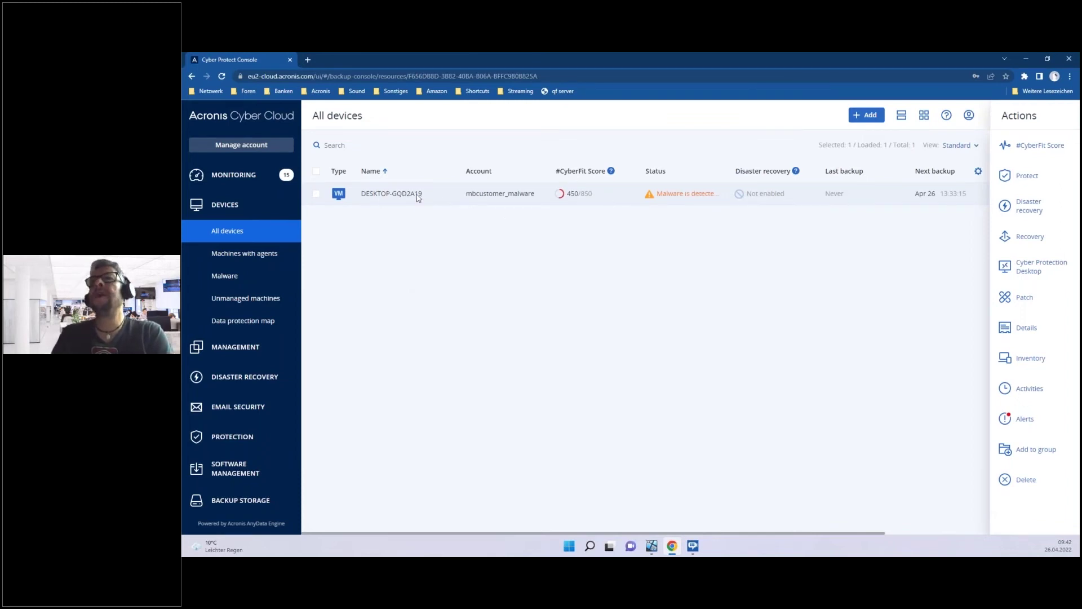
left_click(671, 194)
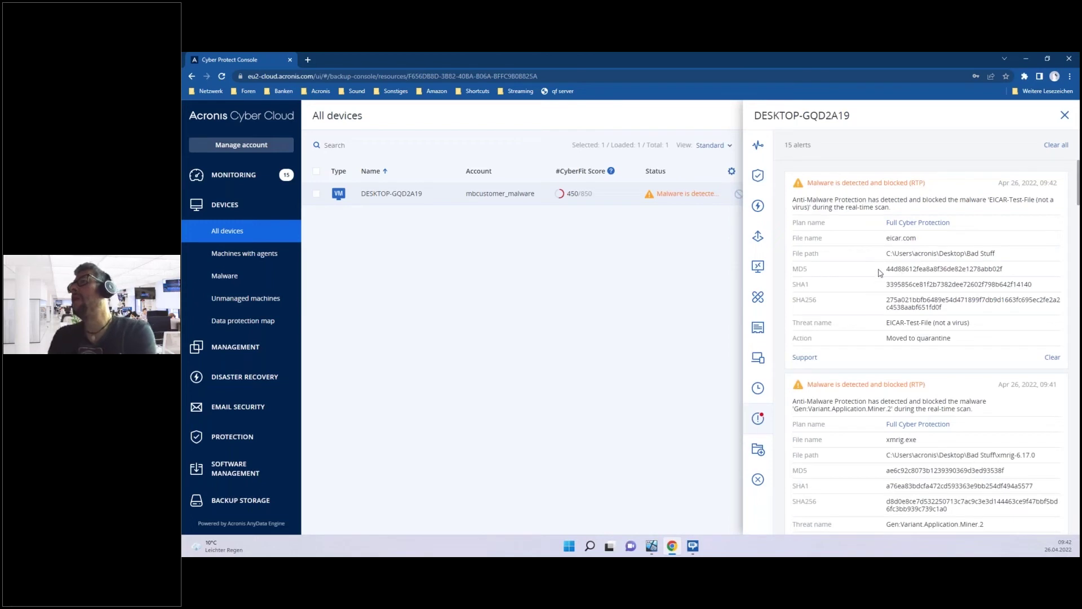
left_click_drag(886, 253, 995, 254)
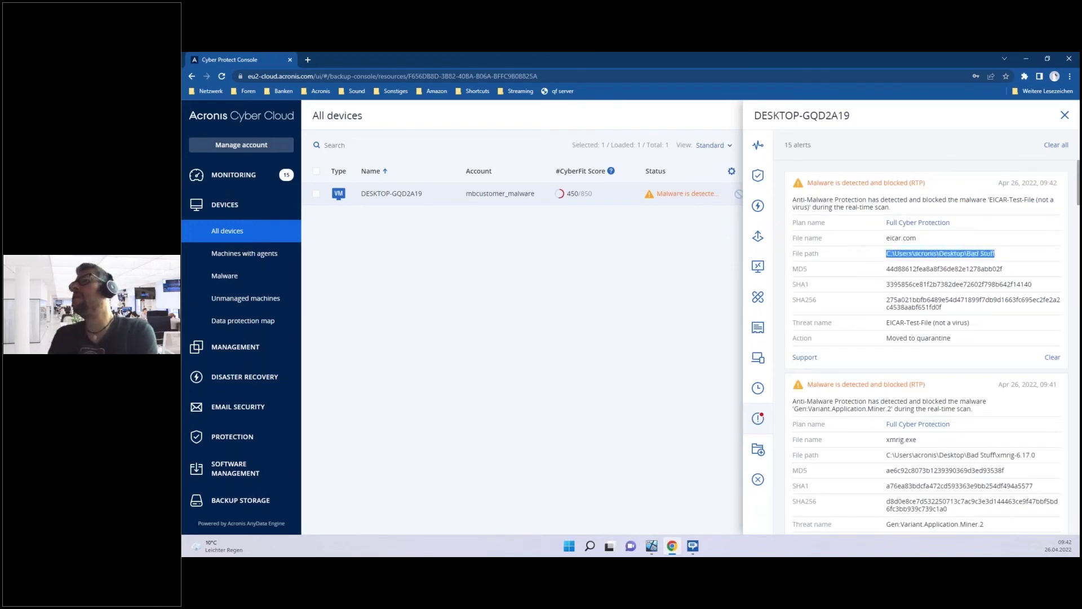
double_click(900, 238)
left_click_drag(995, 323, 889, 323)
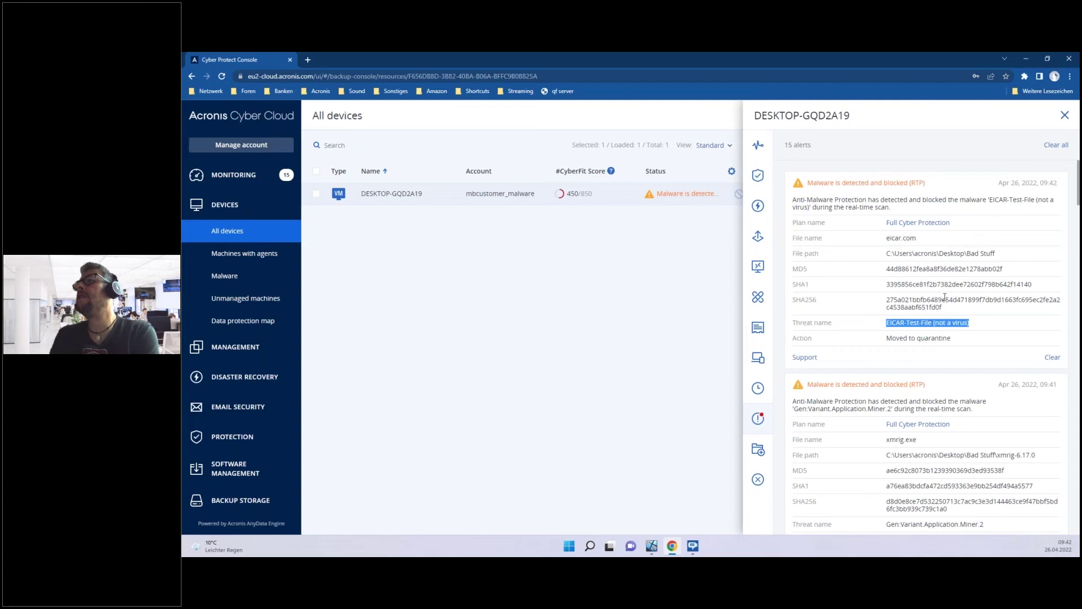
Step: Examine the xmrig.exe alert, including its file name, threat name and the action taken
scroll(940, 297, "down", 3)
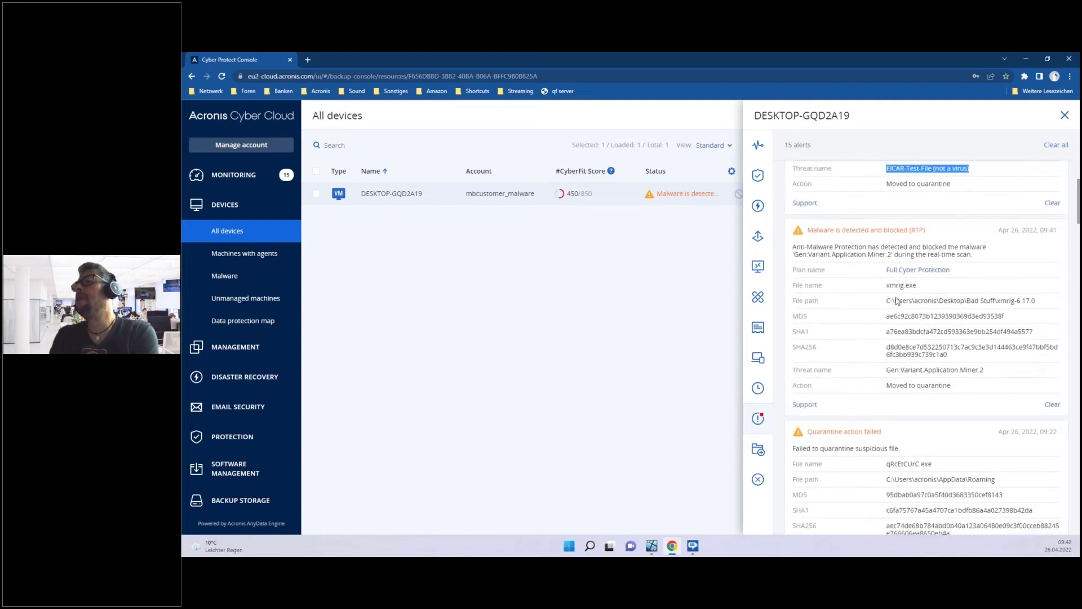
left_click_drag(885, 287, 925, 286)
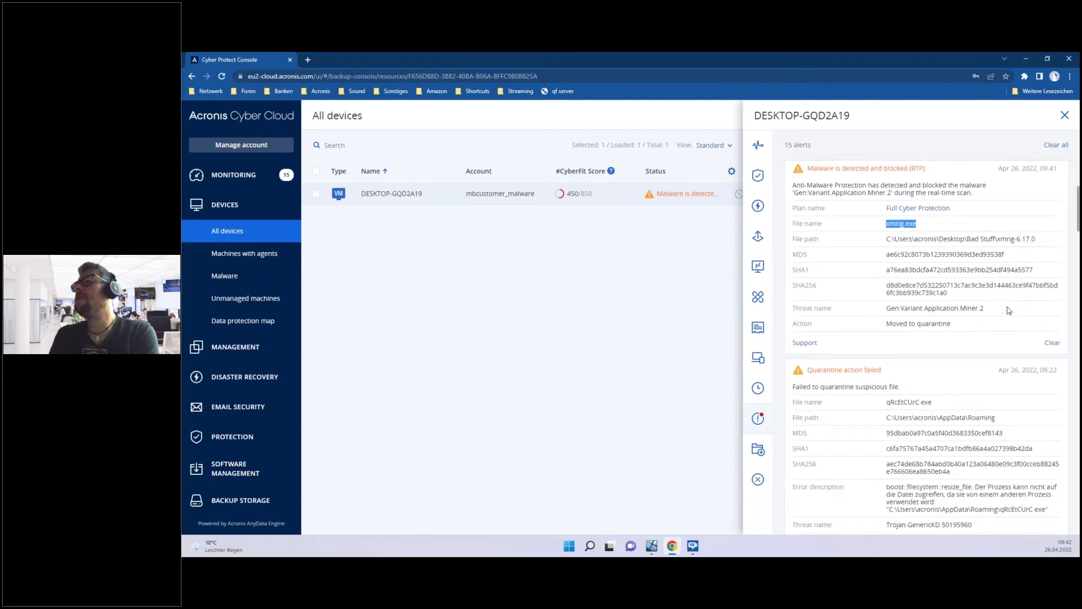
scroll(952, 310, "down", 2)
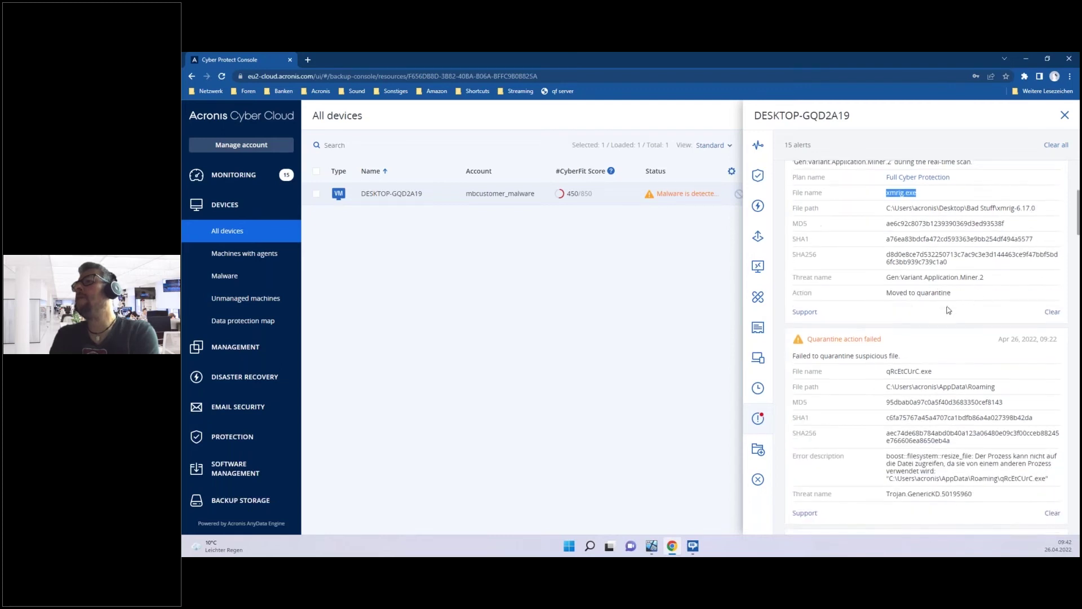
Step: Review the remaining malware alerts for DESKTOP-GQD2A19, from the failed quarantine action through the older real-time protection detections
scroll(947, 312, "down", 2)
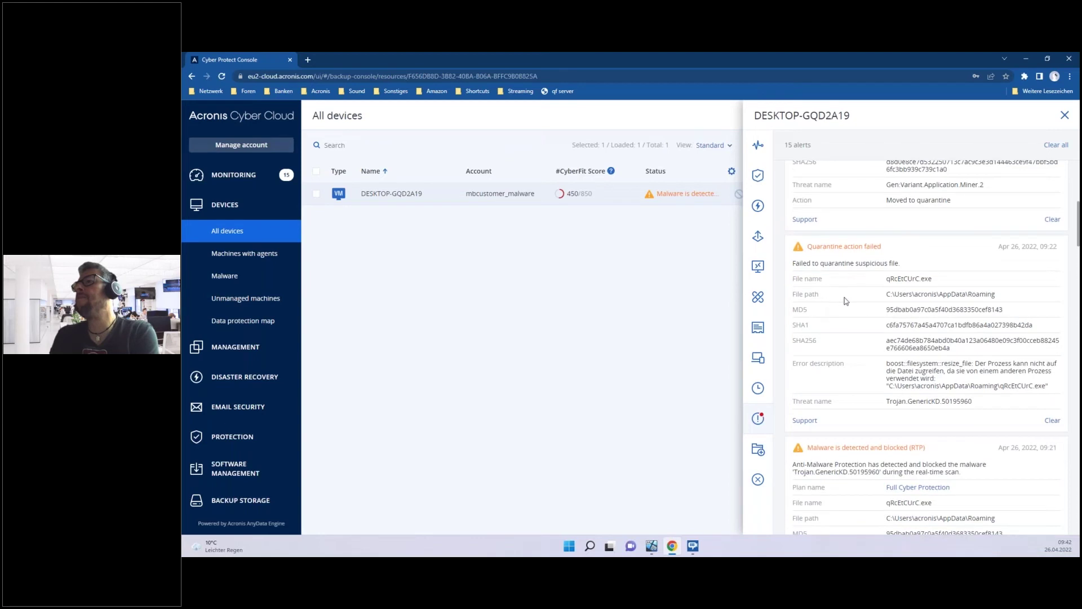
scroll(958, 355, "down", 2)
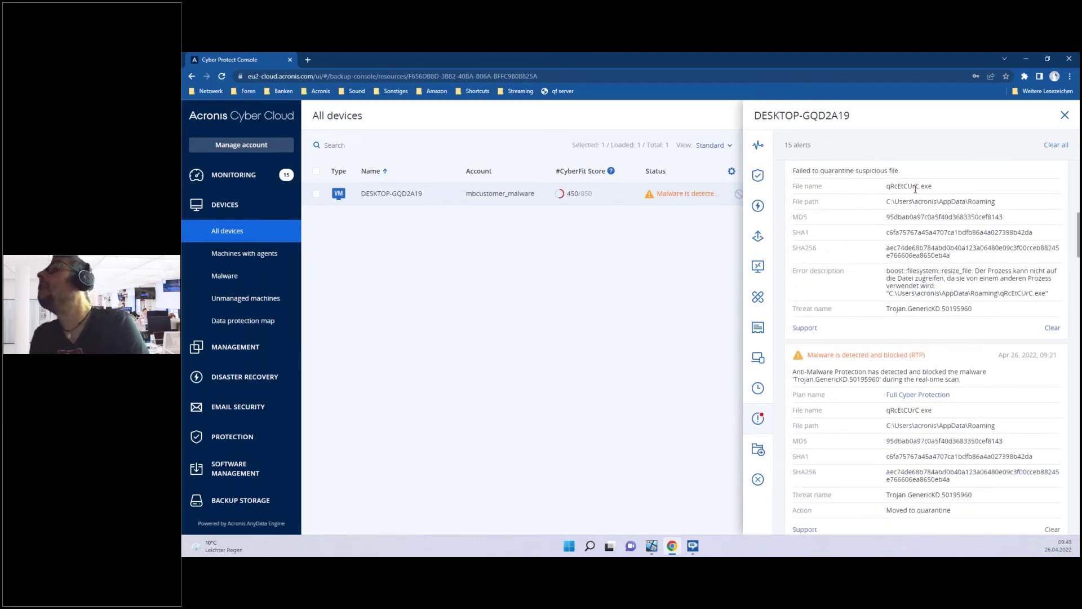
scroll(938, 260, "down", 1)
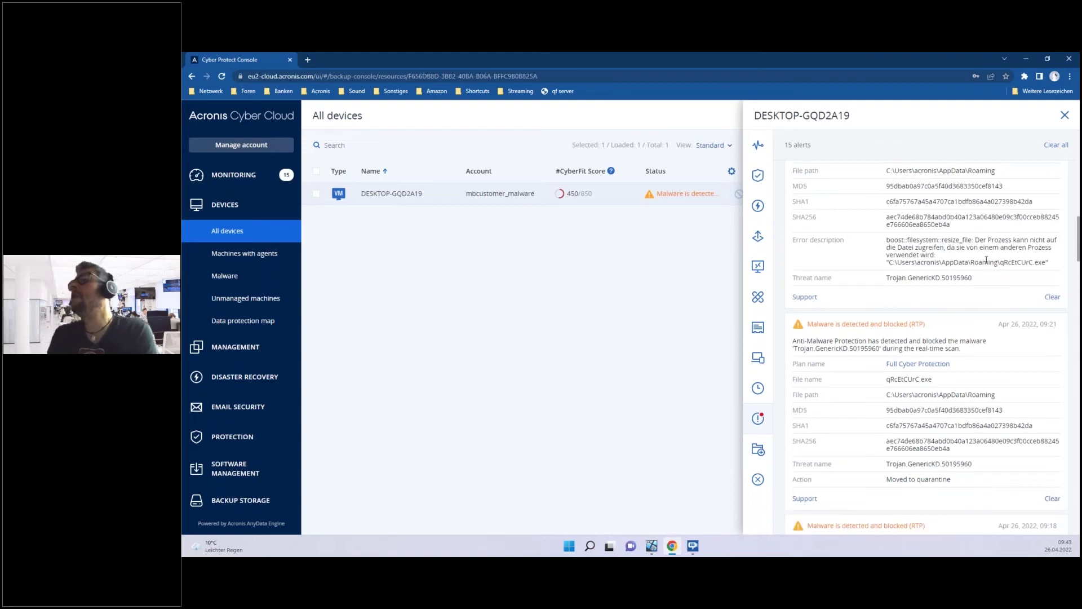
scroll(945, 274, "down", 1)
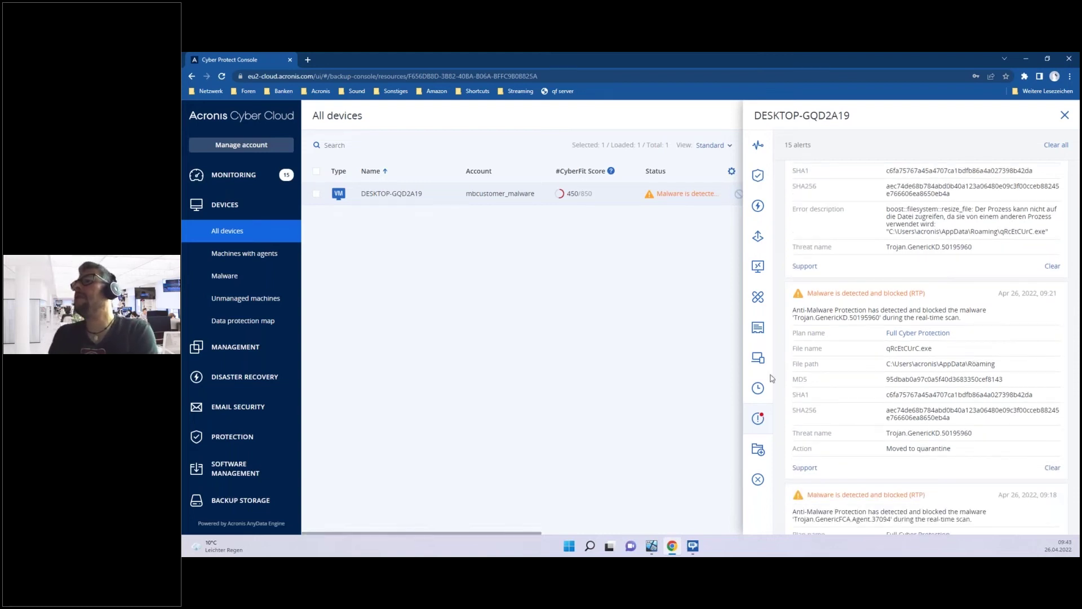
scroll(958, 350, "down", 3)
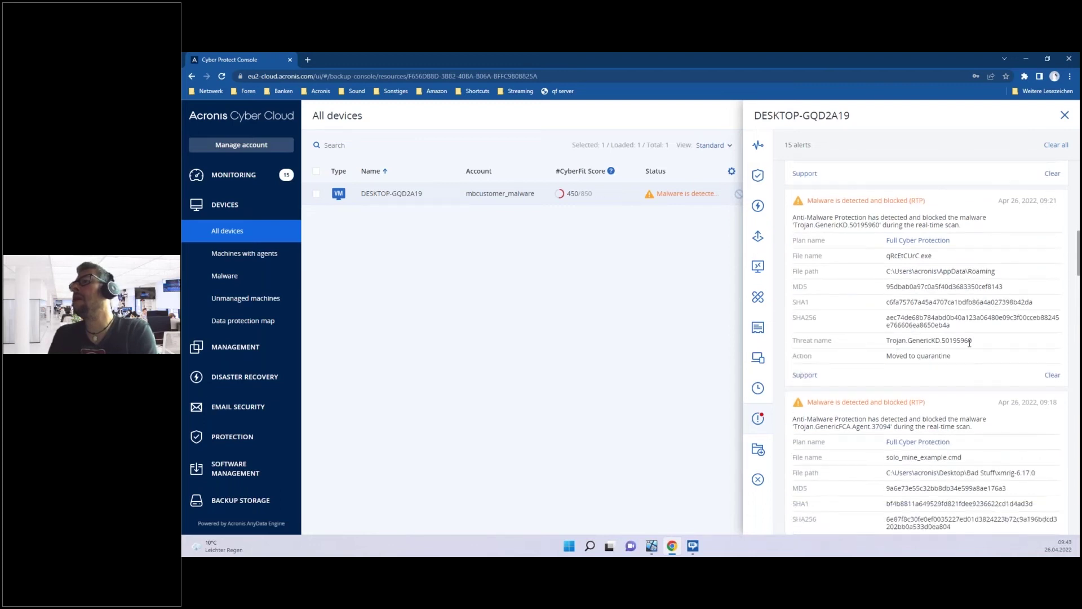
scroll(965, 352, "down", 3)
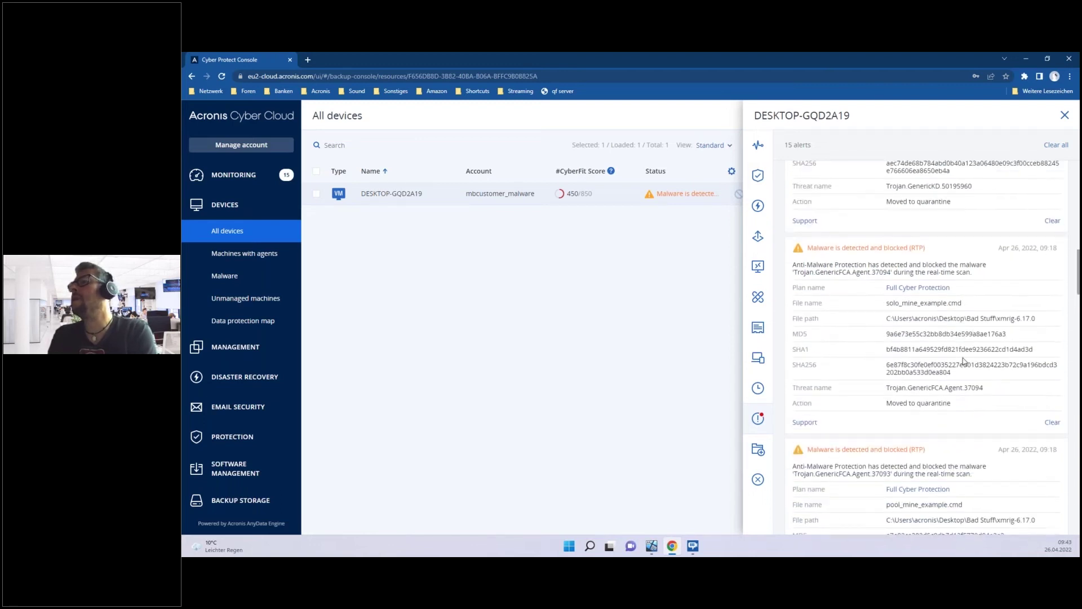
scroll(932, 320, "down", 1)
scroll(945, 331, "down", 1)
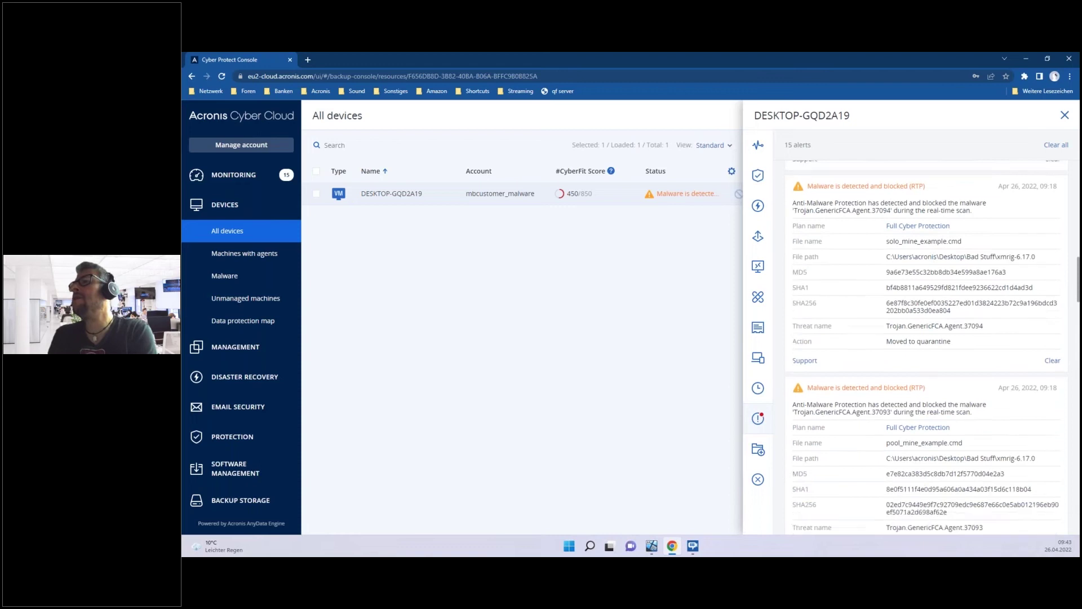
scroll(915, 335, "down", 3)
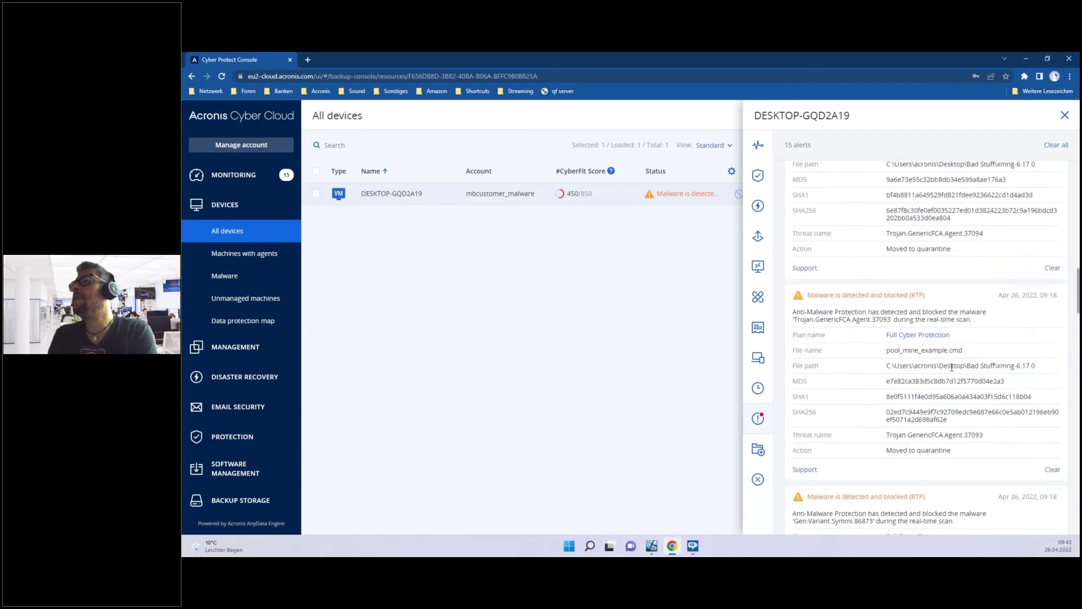
scroll(951, 367, "down", 3)
scroll(951, 366, "down", 14)
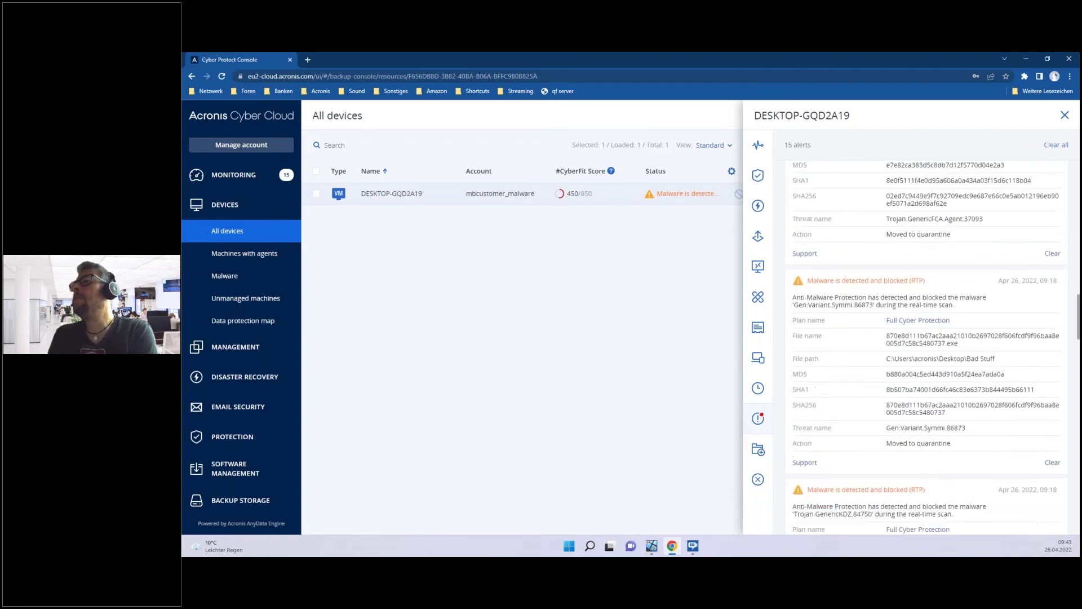
scroll(952, 367, "down", 10)
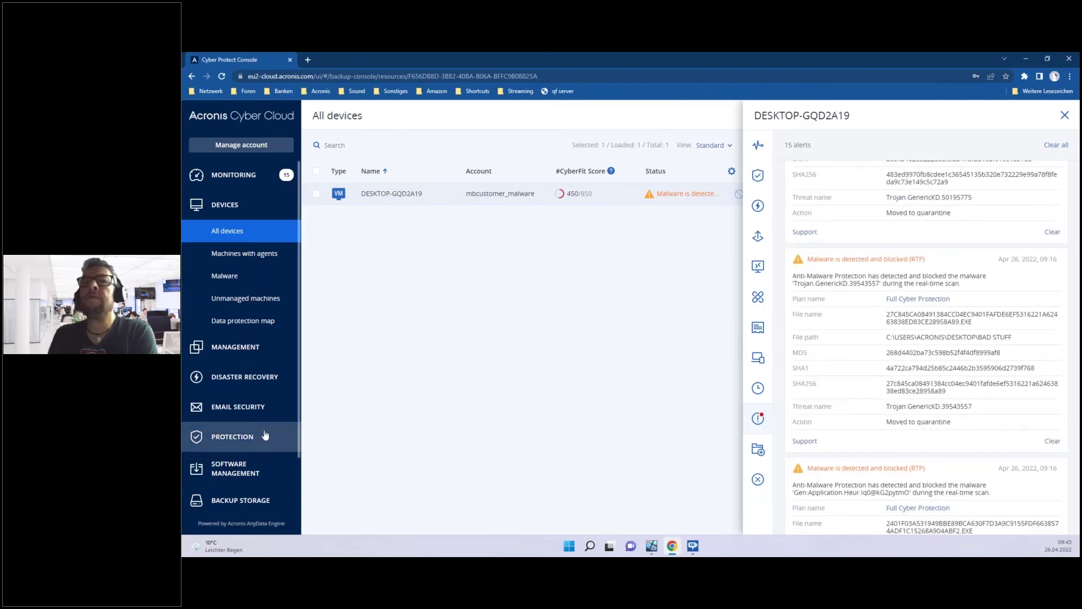
Step: Open the anti-malware quarantine list and view the details of the quarantined file starting with 870e8d111b67
left_click(245, 445)
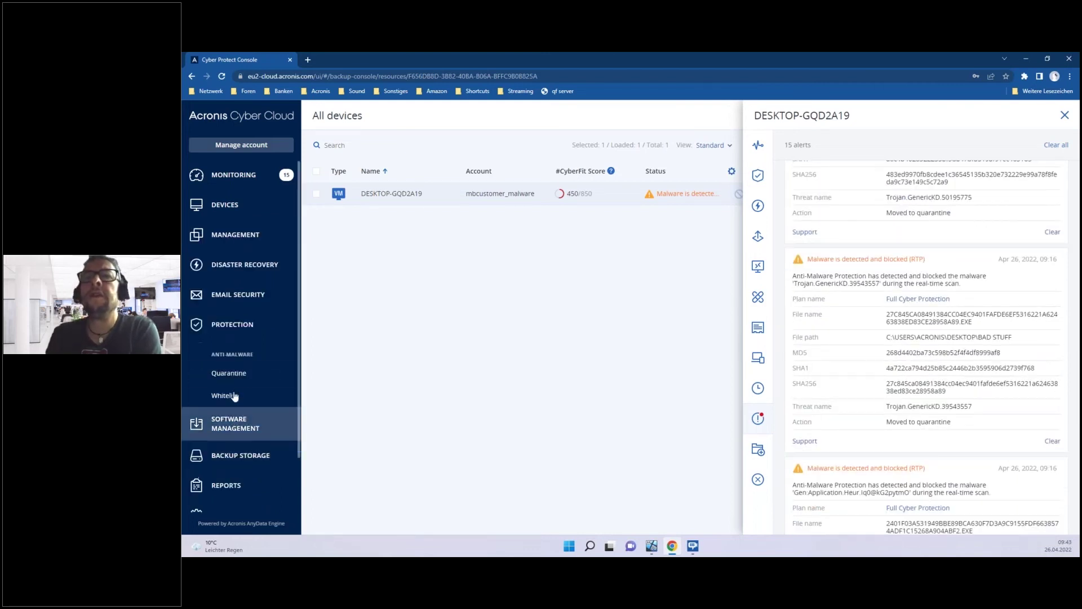
left_click(284, 376)
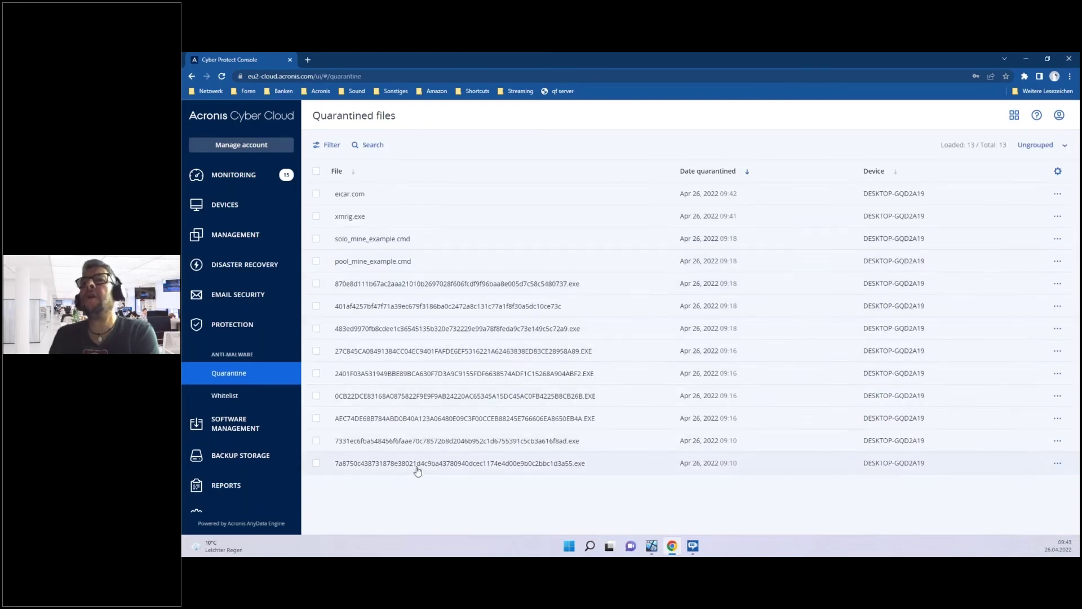
left_click(441, 282)
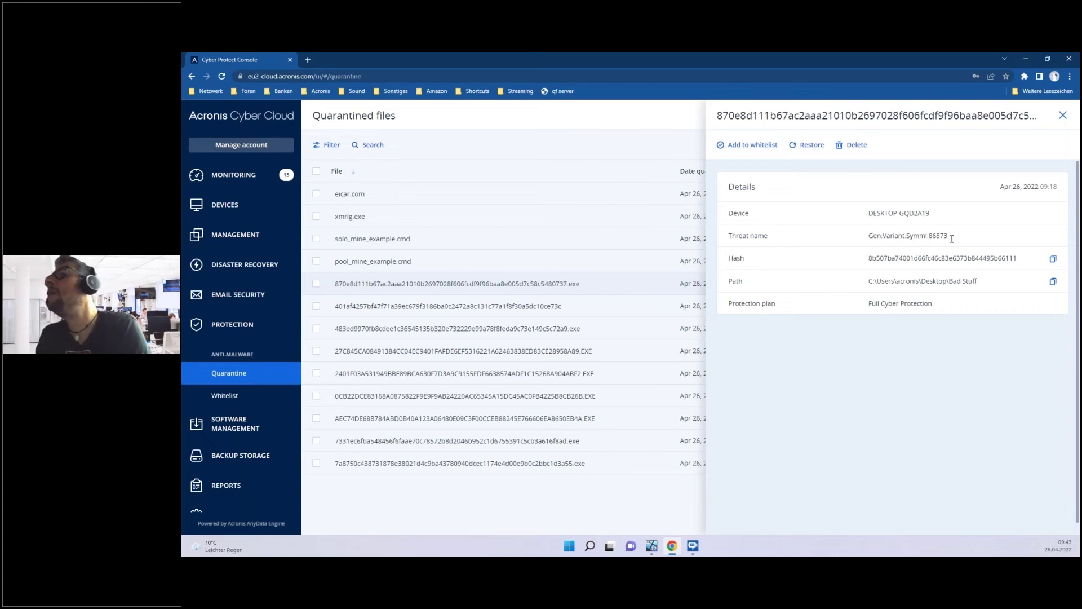
Step: Look through the details of the other quarantined files, including the threat name and path, and close the details
left_click(467, 307)
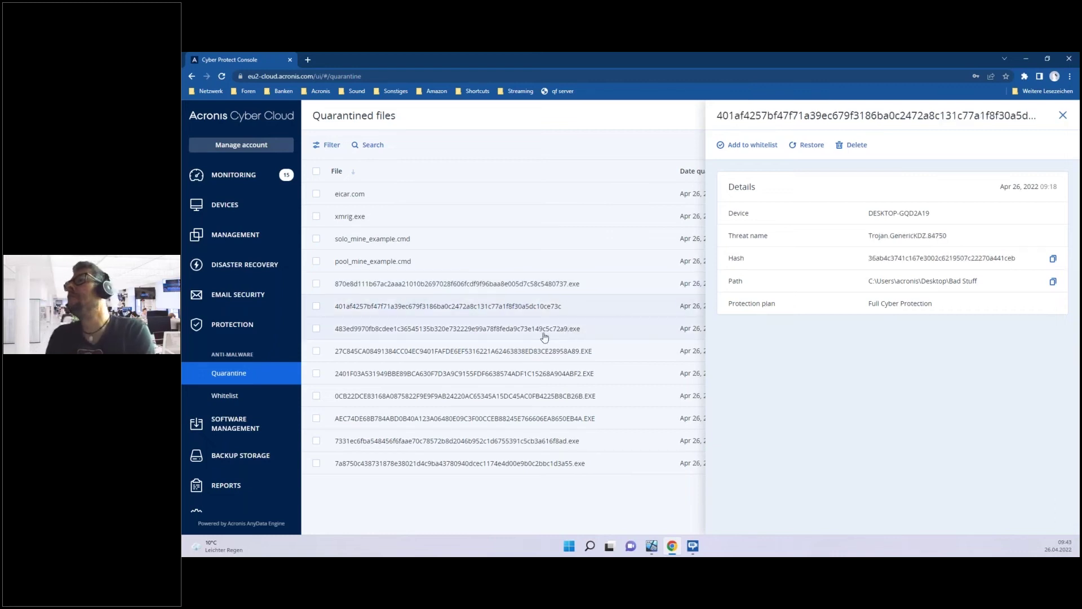
left_click(525, 334)
left_click(519, 352)
left_click(514, 395)
left_click(513, 419)
left_click(511, 444)
left_click(523, 462)
left_click(523, 477)
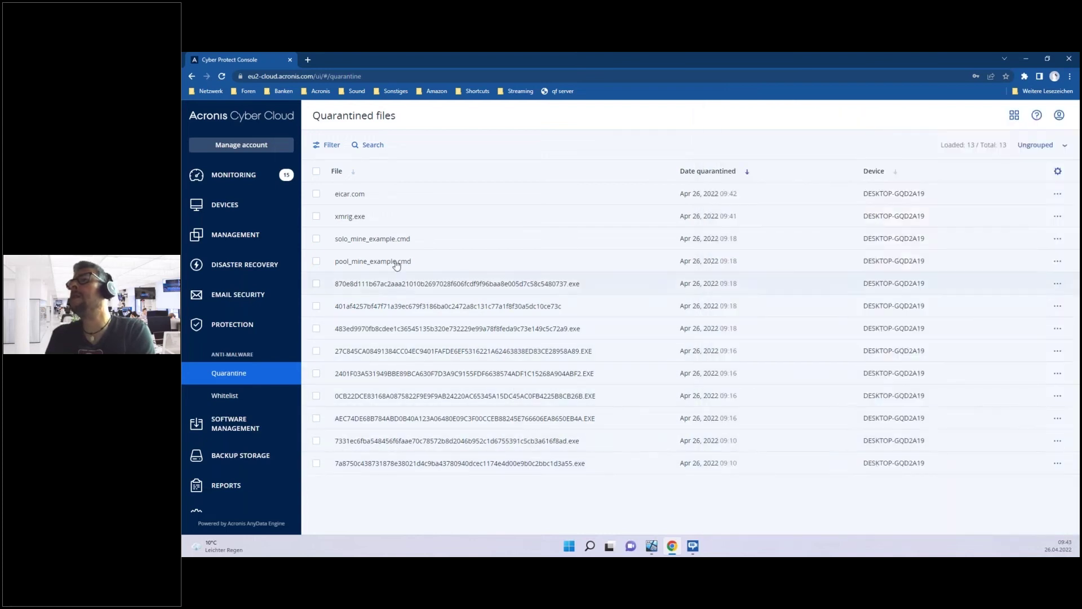
left_click(388, 215)
left_click(368, 205)
left_click(1062, 115)
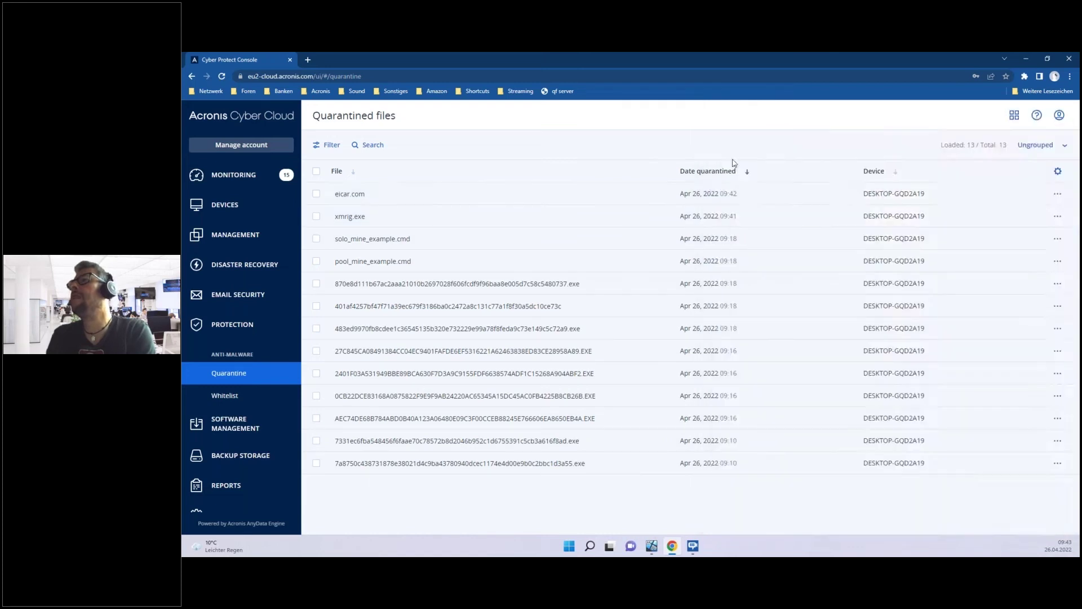
Step: Show the Full Cyber Protection plan applied to DESKTOP-GQD2A19 and review its Antivirus & Antimalware protection settings
left_click(253, 205)
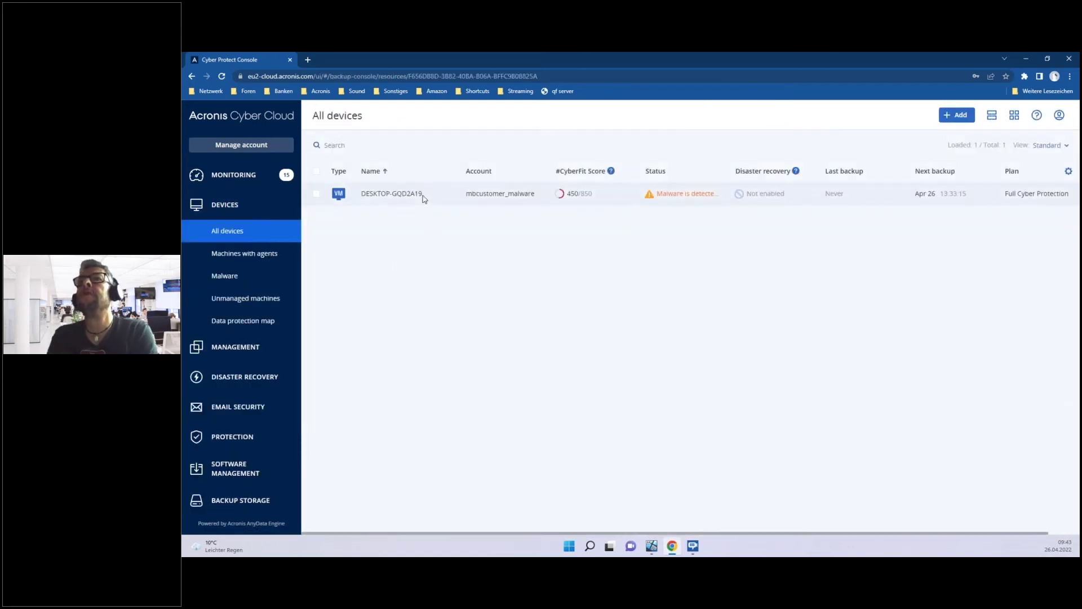
left_click(542, 198)
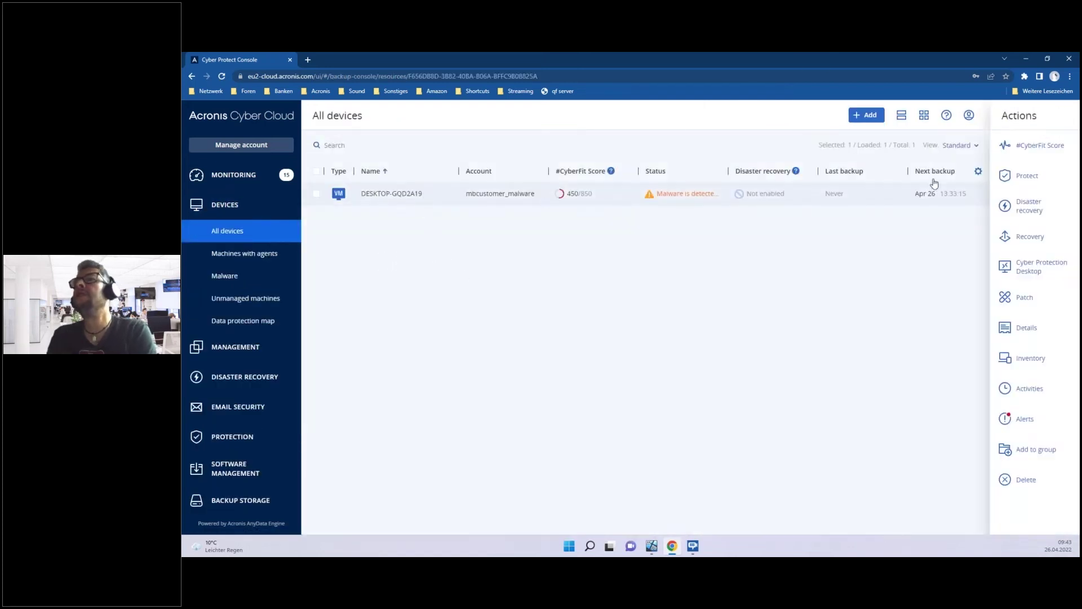
left_click(1031, 179)
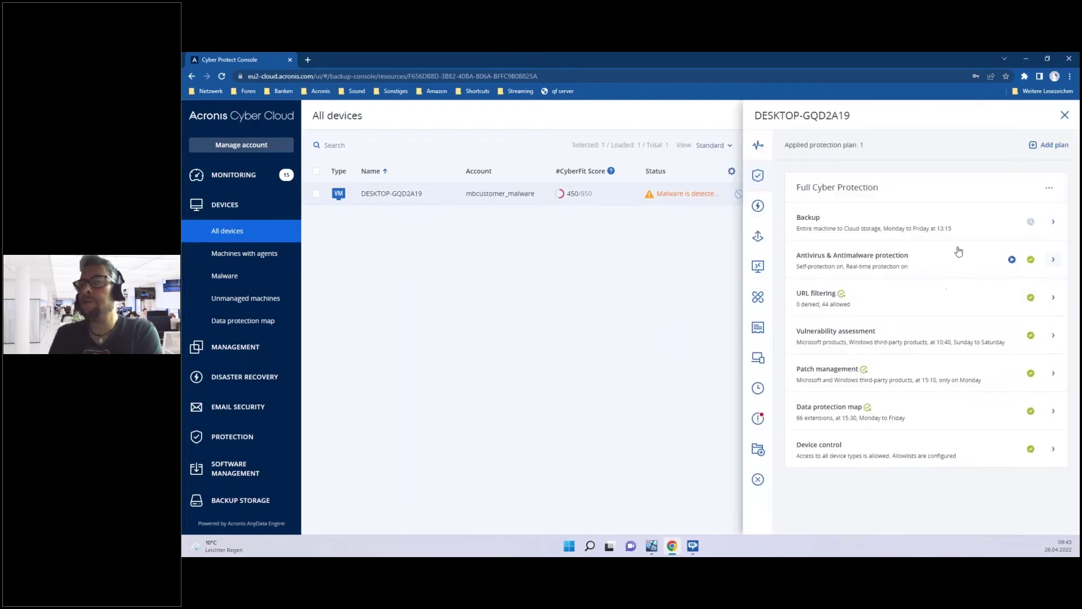
left_click(1053, 259)
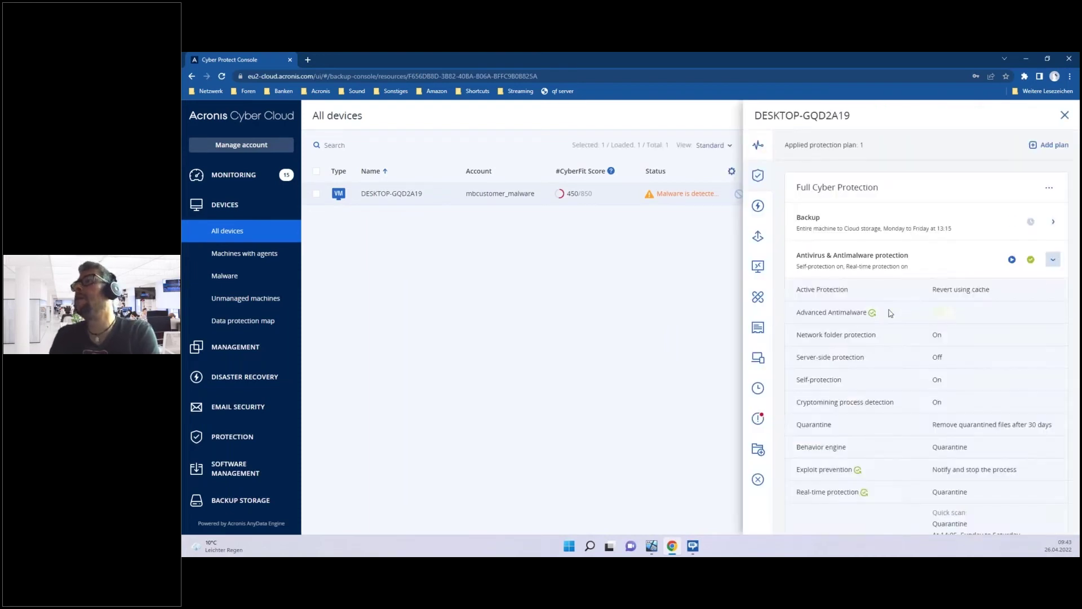
scroll(857, 265, "down", 2)
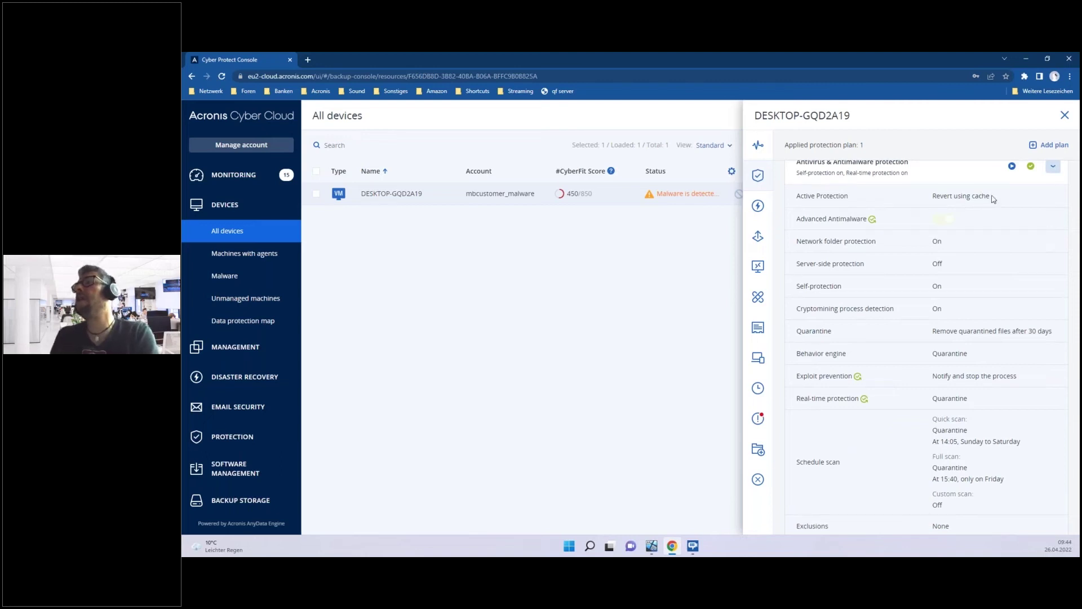
scroll(986, 220, "up", 1)
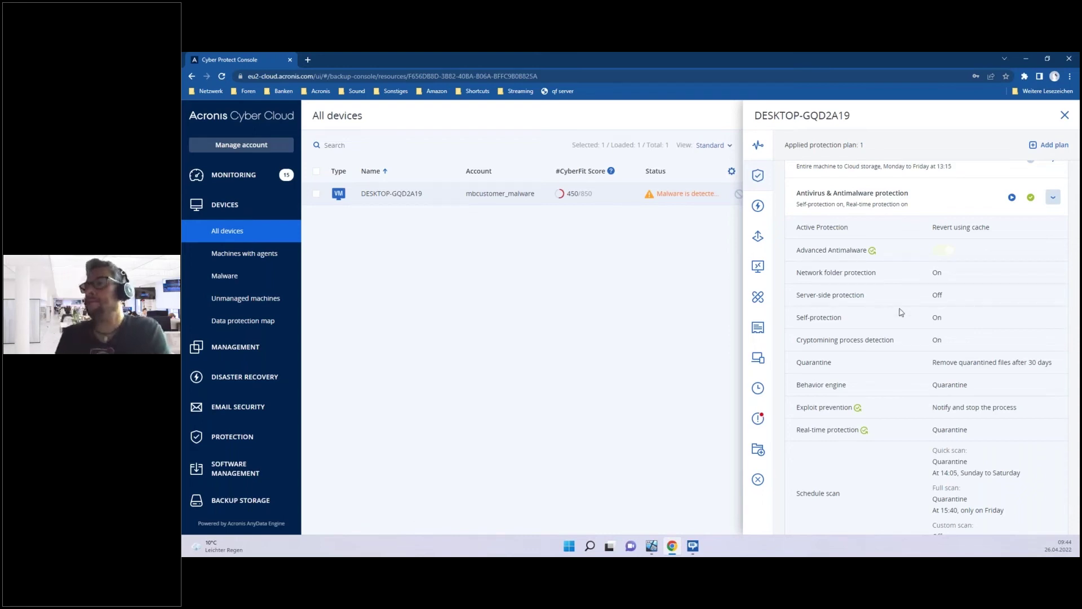
scroll(900, 312, "down", 3)
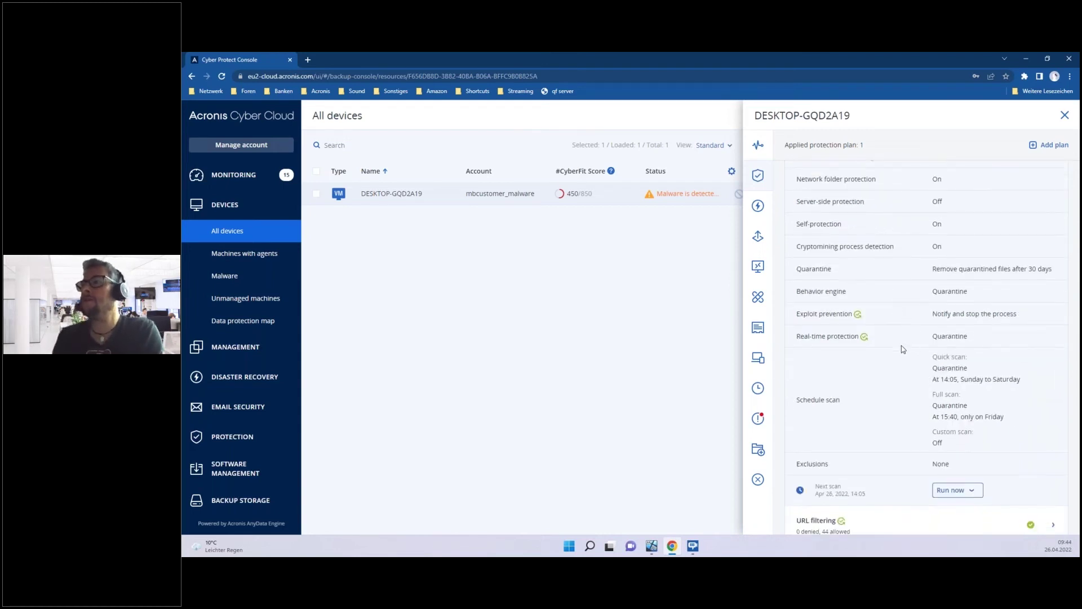
scroll(904, 349, "up", 1)
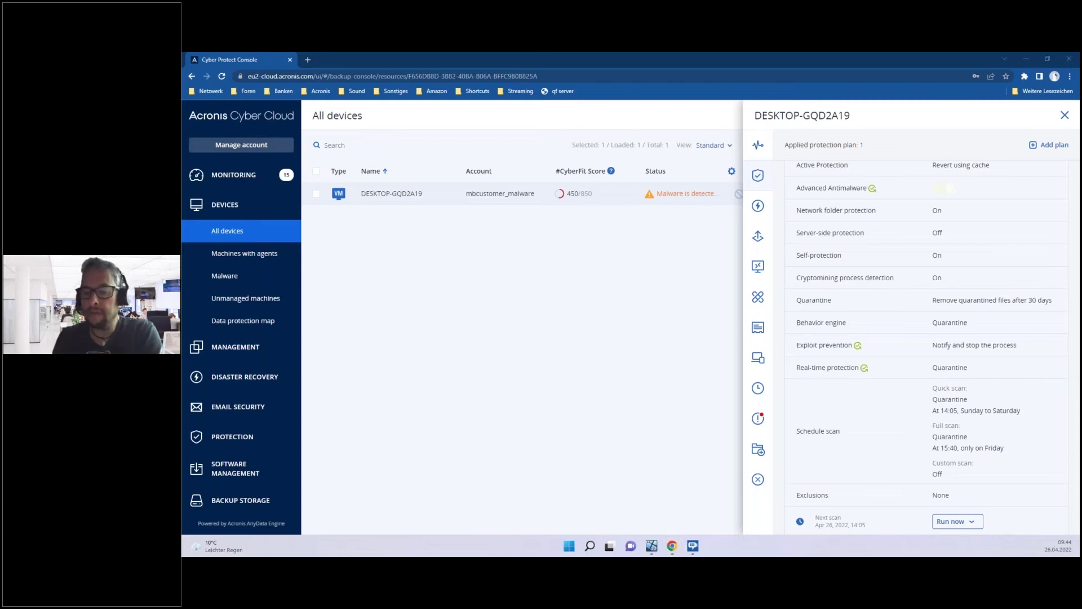
Step: Switch to the Acronis slide presentation and jump to slide 32
key("alt+Tab")
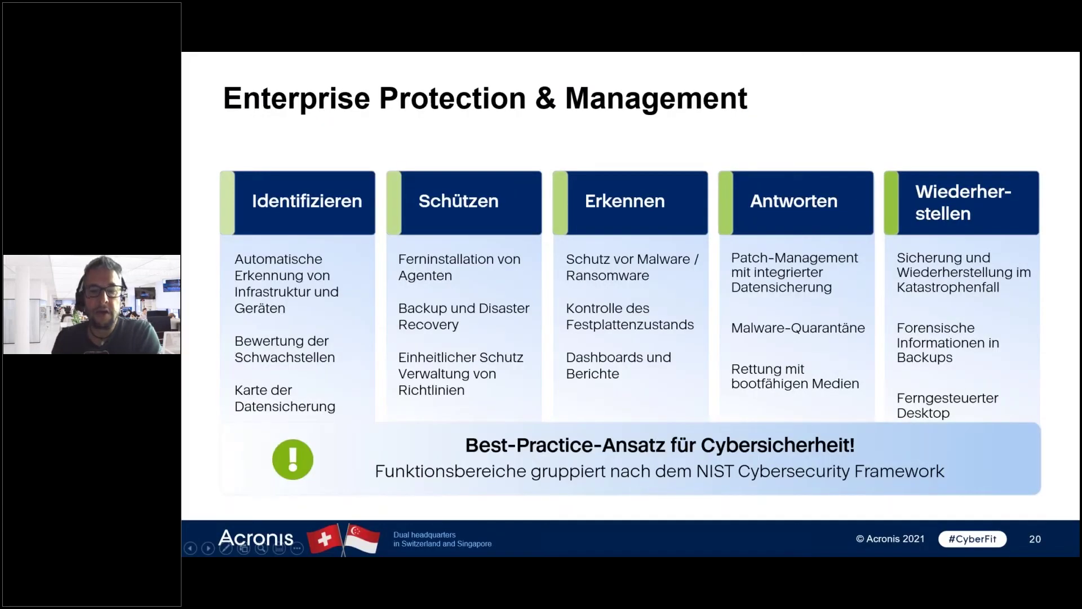
key("3")
key("2")
key("Return")
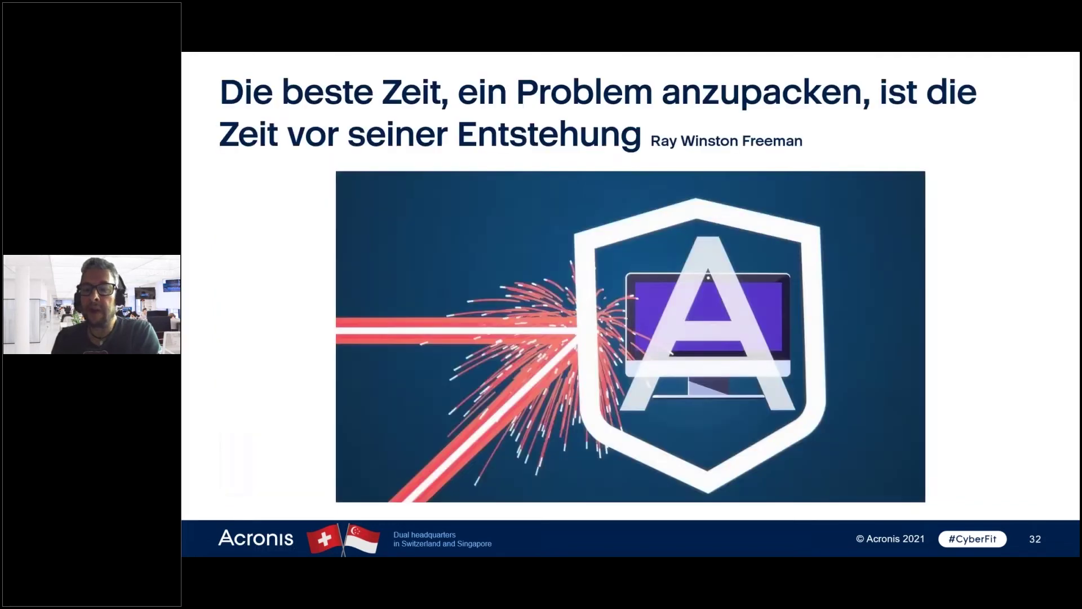